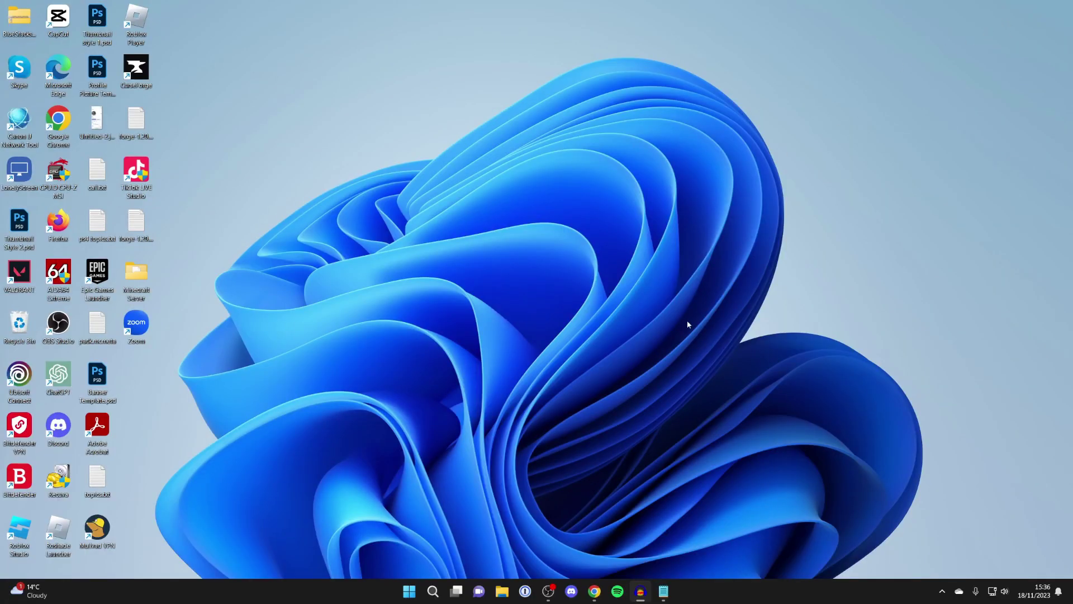
Step: Bring up Chrome from the taskbar, showing the Apex Hosting Minecraft server page
{"action": "left_click", "coordinate": [594, 591]}
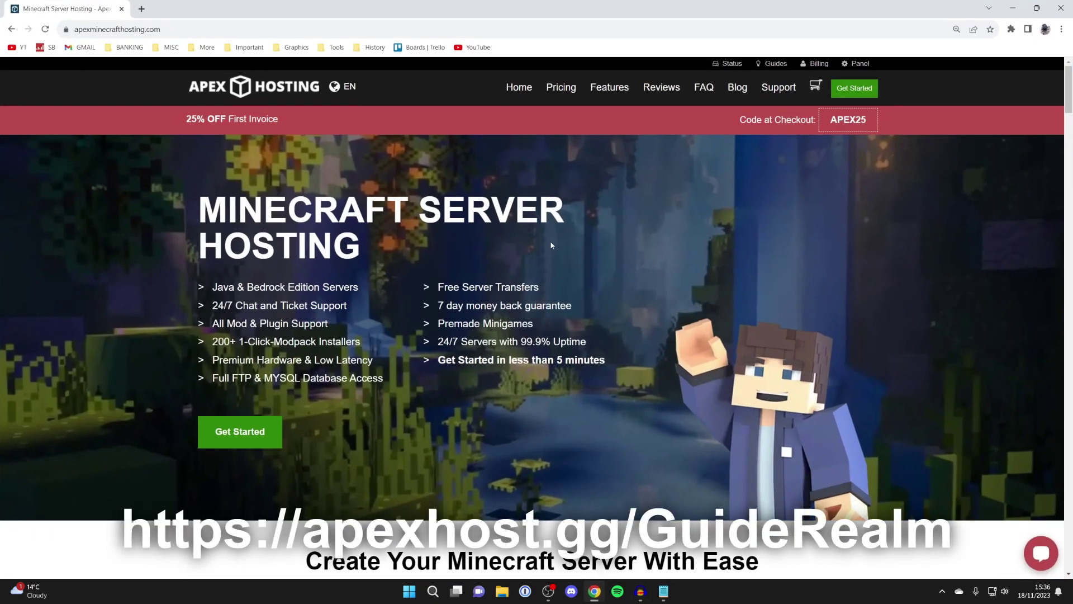
{"action": "scroll", "coordinate": [551, 245], "scroll_direction": "down", "scroll_amount": 2}
{"action": "scroll", "coordinate": [551, 245], "scroll_direction": "down", "scroll_amount": 3}
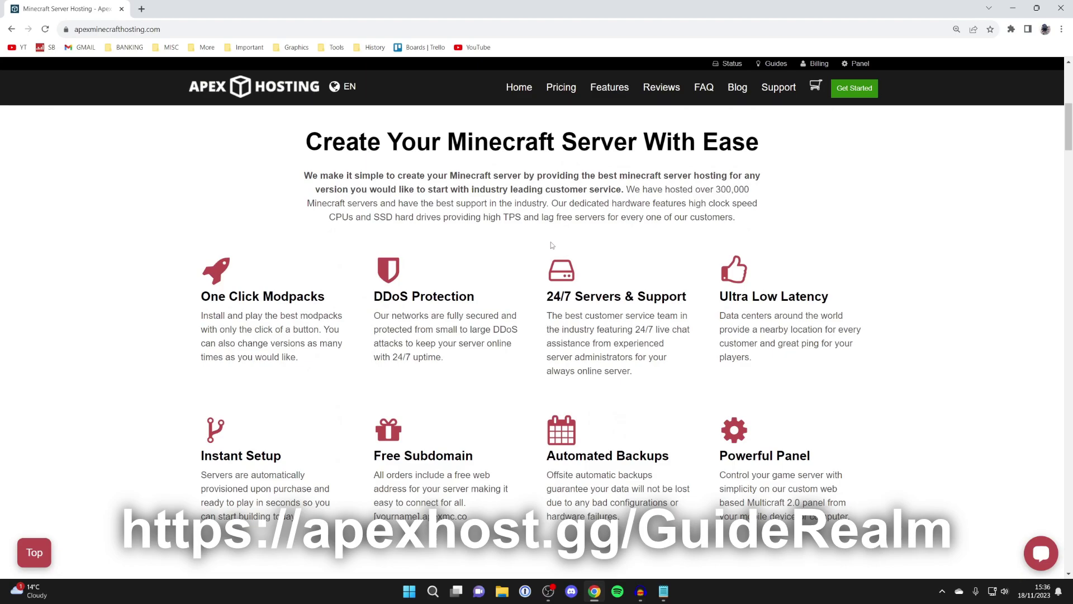
Step: Skim the Apex Hosting One Click Modpacks and Ultra Low Latency sections, then minimise Chrome
{"action": "left_click_drag", "start_coordinate": [228, 297], "coordinate": [296, 298]}
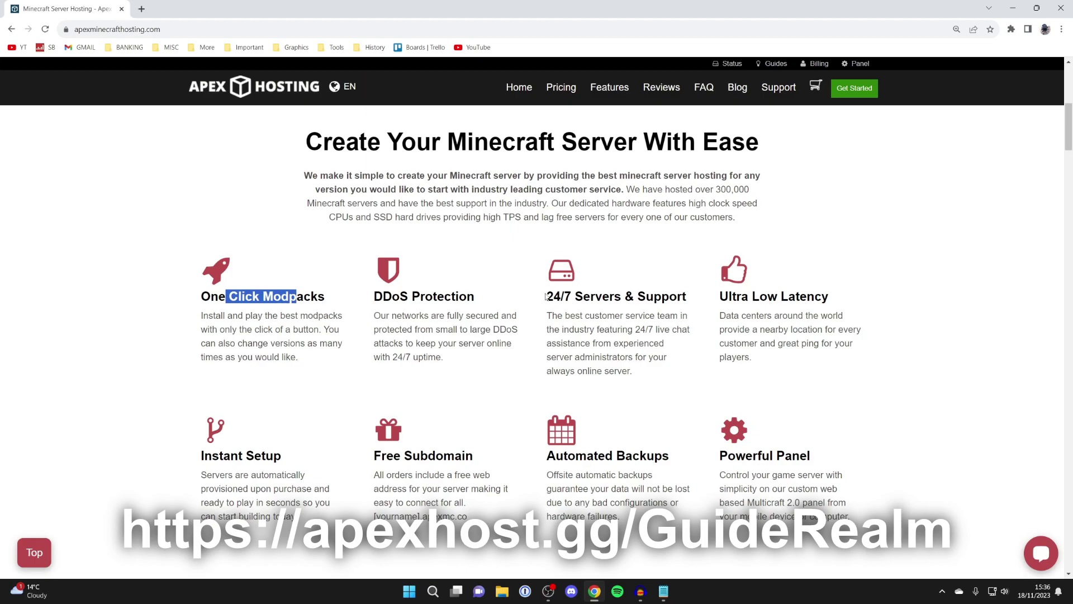
{"action": "scroll", "coordinate": [478, 339], "scroll_direction": "down", "scroll_amount": 1}
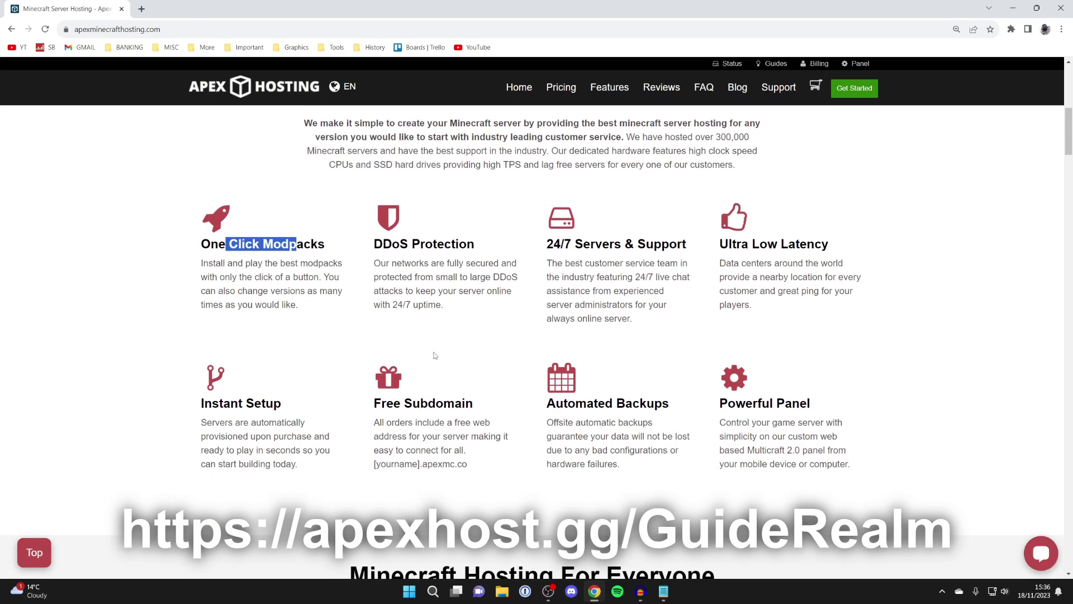
{"action": "left_click", "coordinate": [696, 263]}
{"action": "left_click_drag", "start_coordinate": [731, 245], "coordinate": [806, 247]}
{"action": "left_click", "coordinate": [743, 266]}
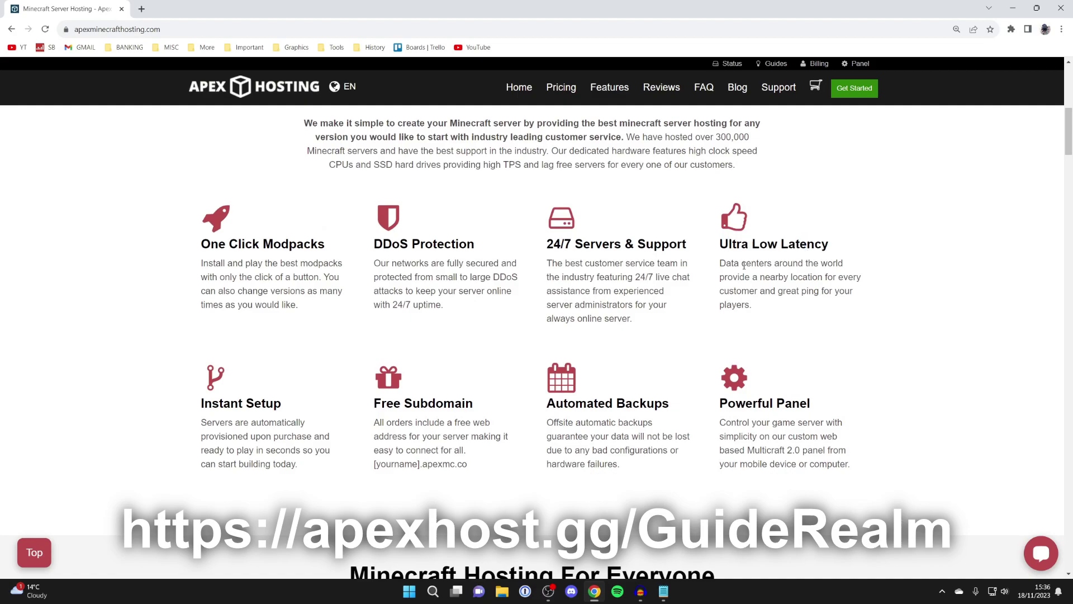
{"action": "scroll", "coordinate": [635, 289], "scroll_direction": "up", "scroll_amount": 2}
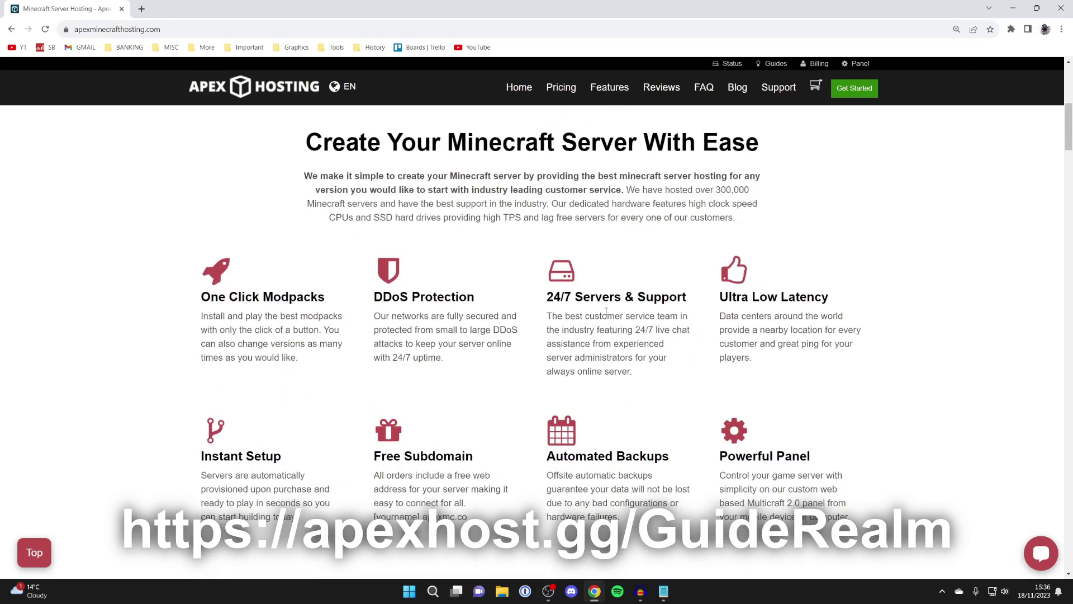
{"action": "scroll", "coordinate": [607, 315], "scroll_direction": "up", "scroll_amount": 4}
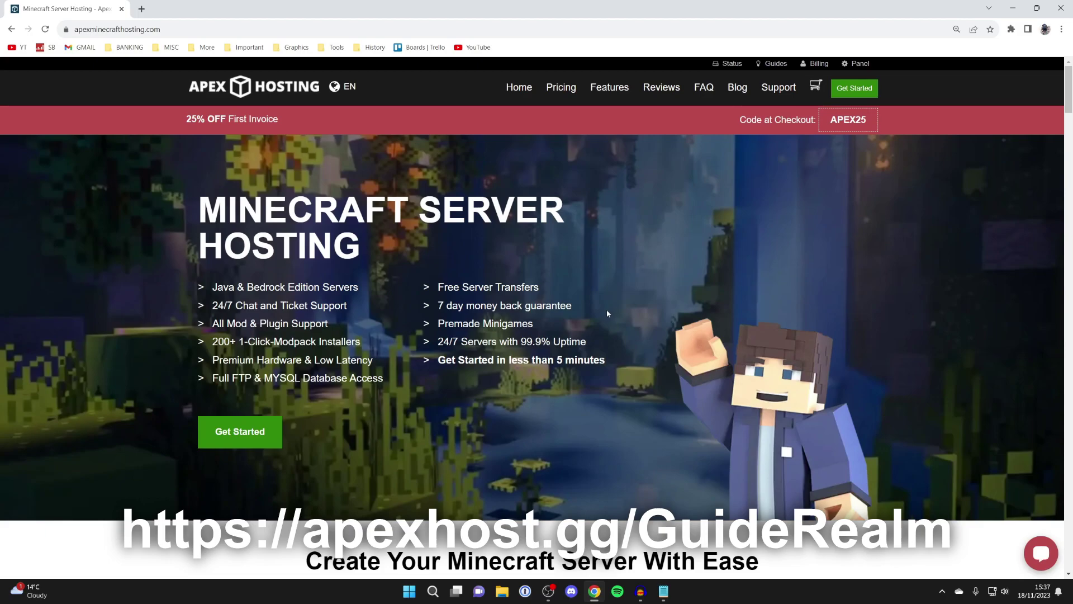
{"action": "left_click", "coordinate": [1012, 8]}
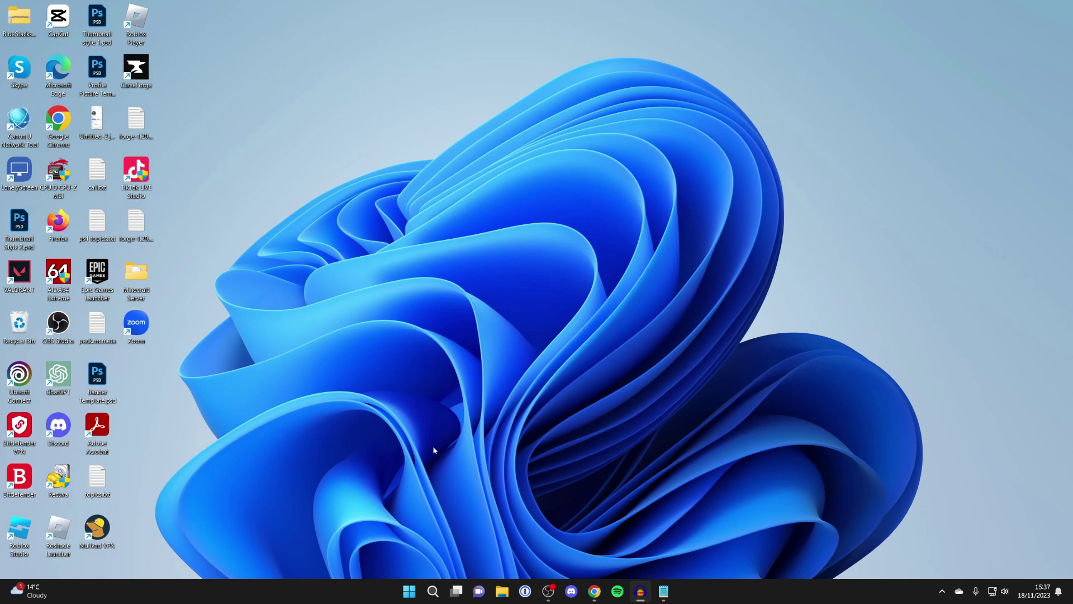
Step: Search Windows for 'device spec' and open the Device specifications settings page
{"action": "left_click", "coordinate": [432, 592]}
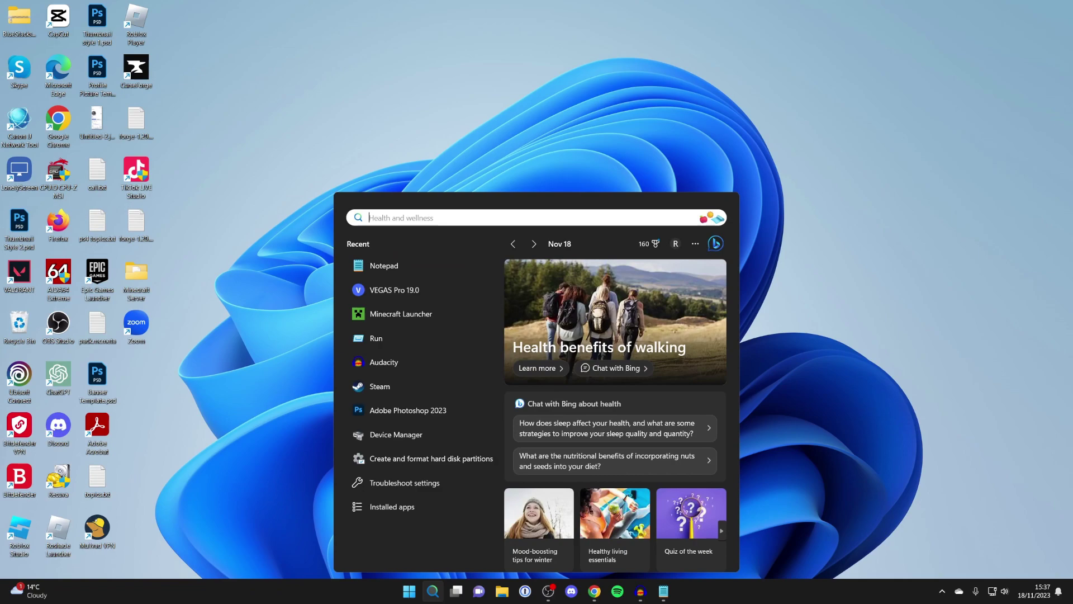
{"action": "type", "text": "de"}
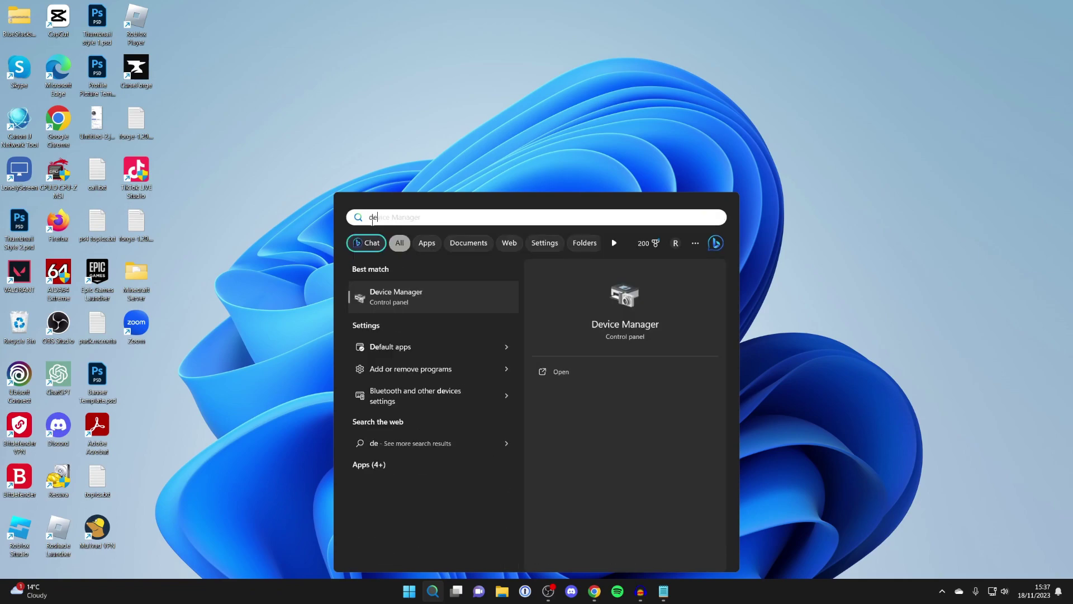
{"action": "type", "text": "vice spec"}
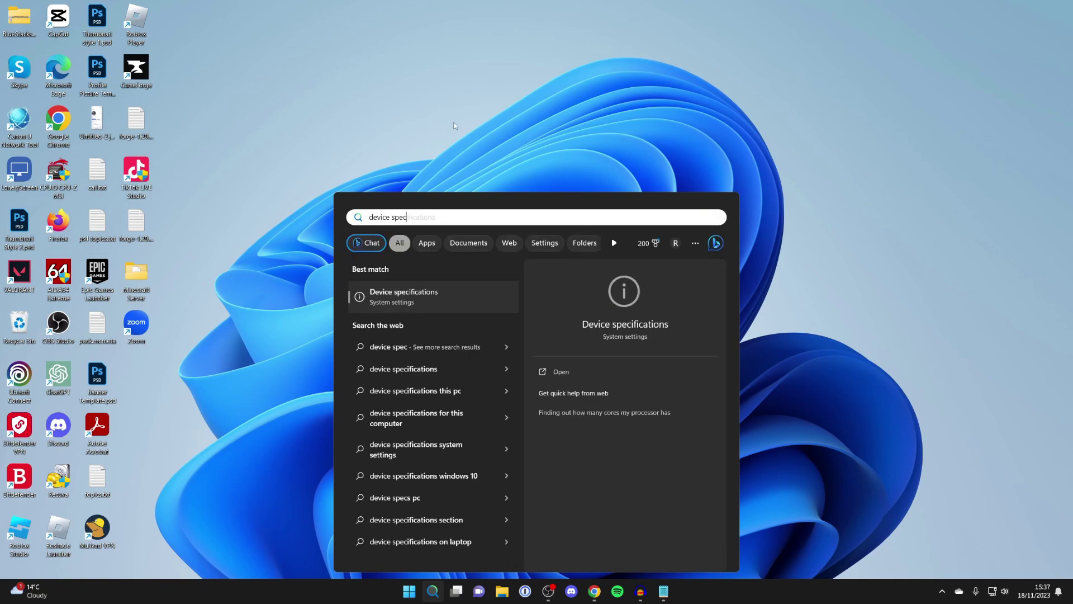
{"action": "left_click", "coordinate": [464, 304]}
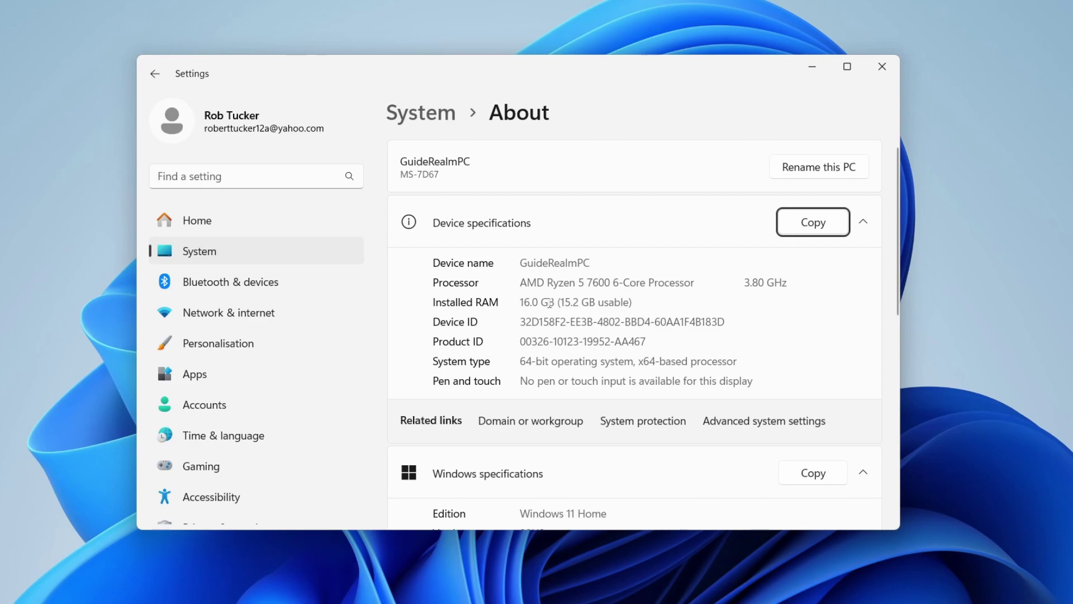
Step: Highlight the 16.0 GB installed and usable RAM figures on About, then close Settings
{"action": "left_click_drag", "start_coordinate": [521, 303], "coordinate": [556, 309]}
{"action": "left_click", "coordinate": [552, 304]}
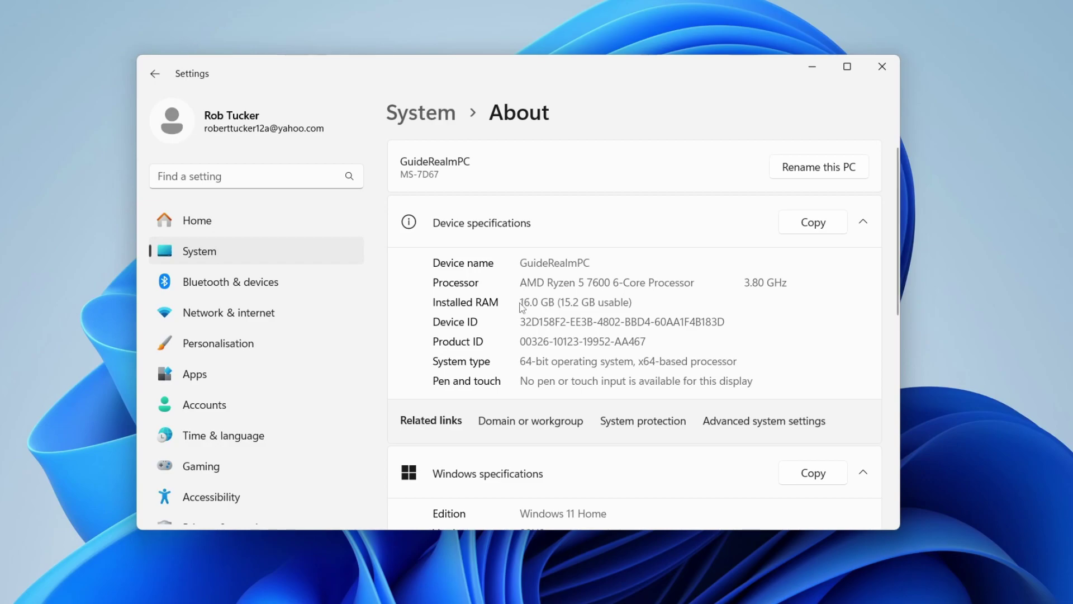
{"action": "left_click_drag", "start_coordinate": [523, 307], "coordinate": [555, 300]}
{"action": "left_click", "coordinate": [555, 301]}
{"action": "left_click_drag", "start_coordinate": [552, 301], "coordinate": [612, 302]}
{"action": "left_click", "coordinate": [613, 303]}
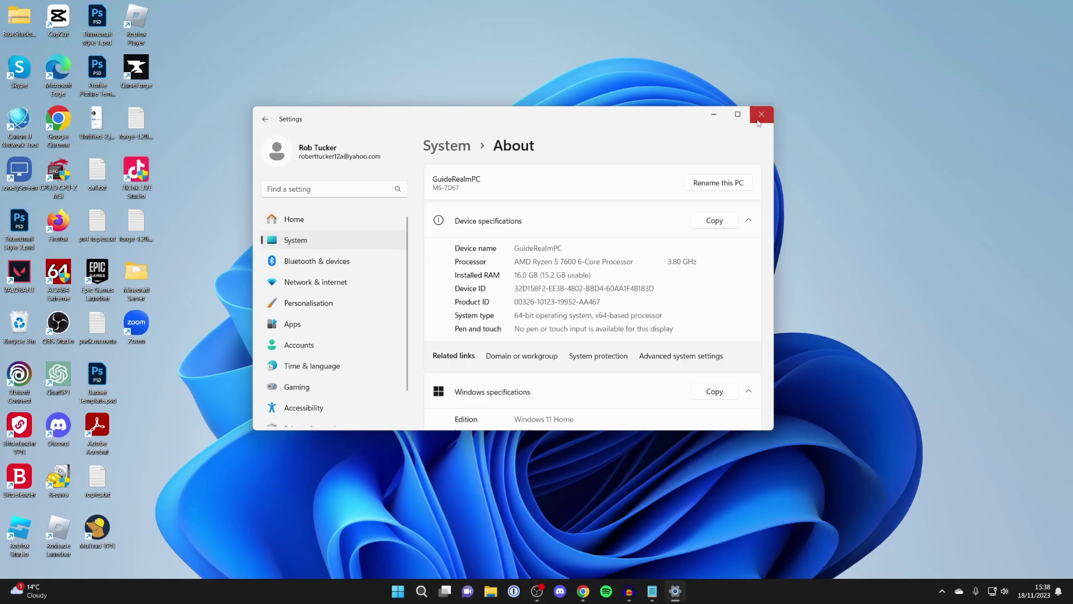
{"action": "left_click", "coordinate": [877, 77]}
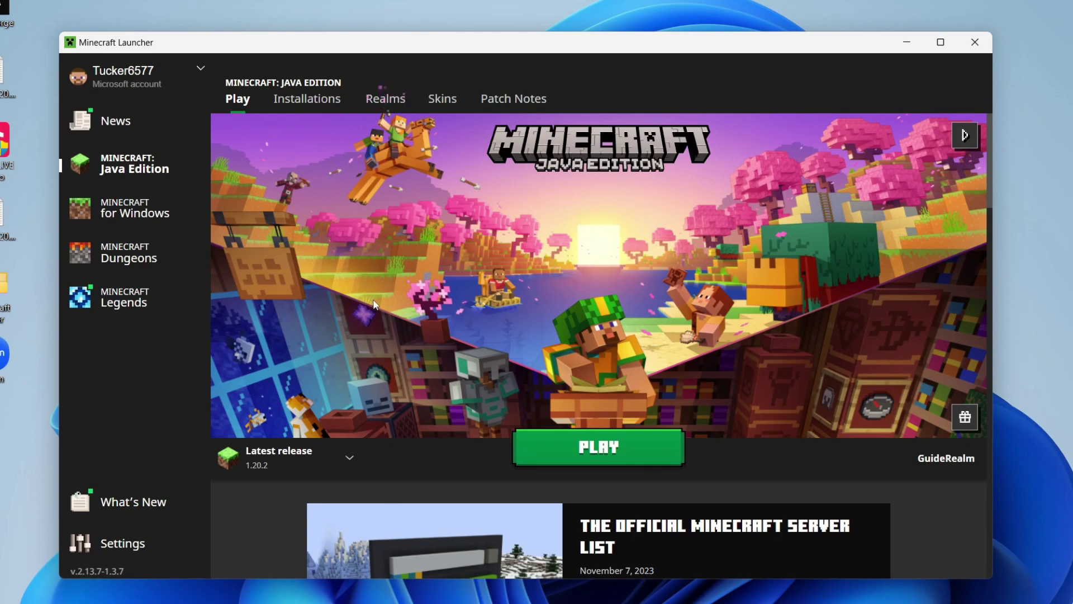
Step: Go to the launcher's Installations list and open the Latest release entry's '...' menu
{"action": "left_click", "coordinate": [310, 102]}
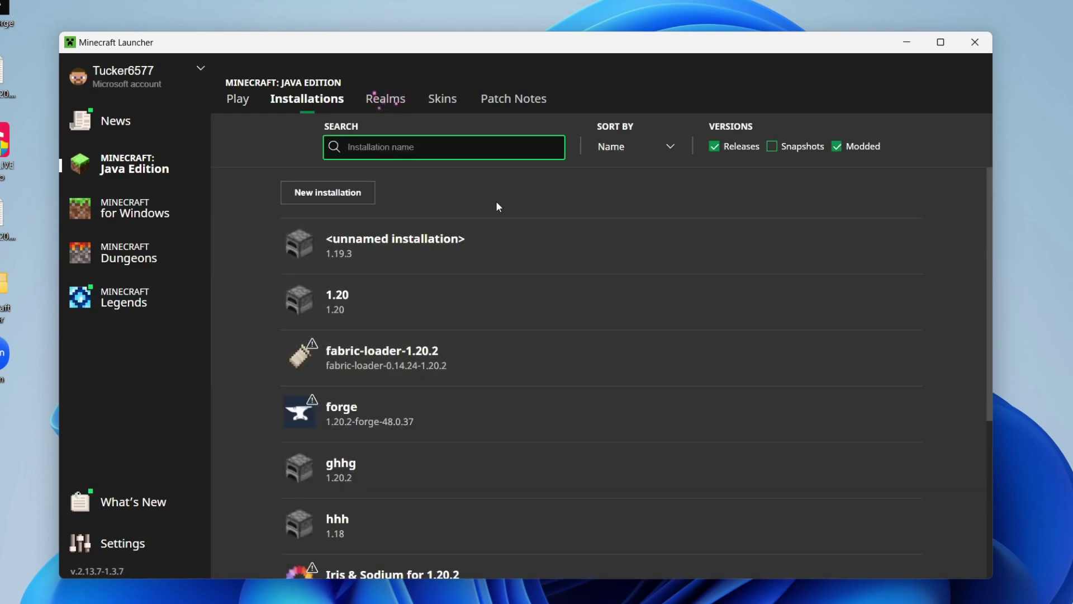
{"action": "left_click", "coordinate": [238, 101]}
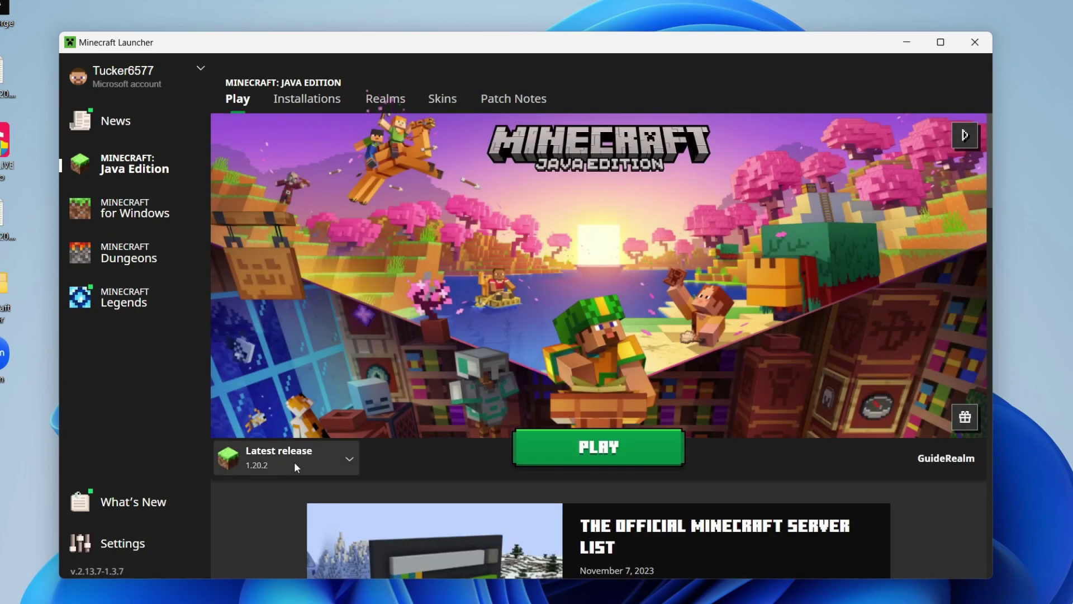
{"action": "left_click", "coordinate": [302, 102]}
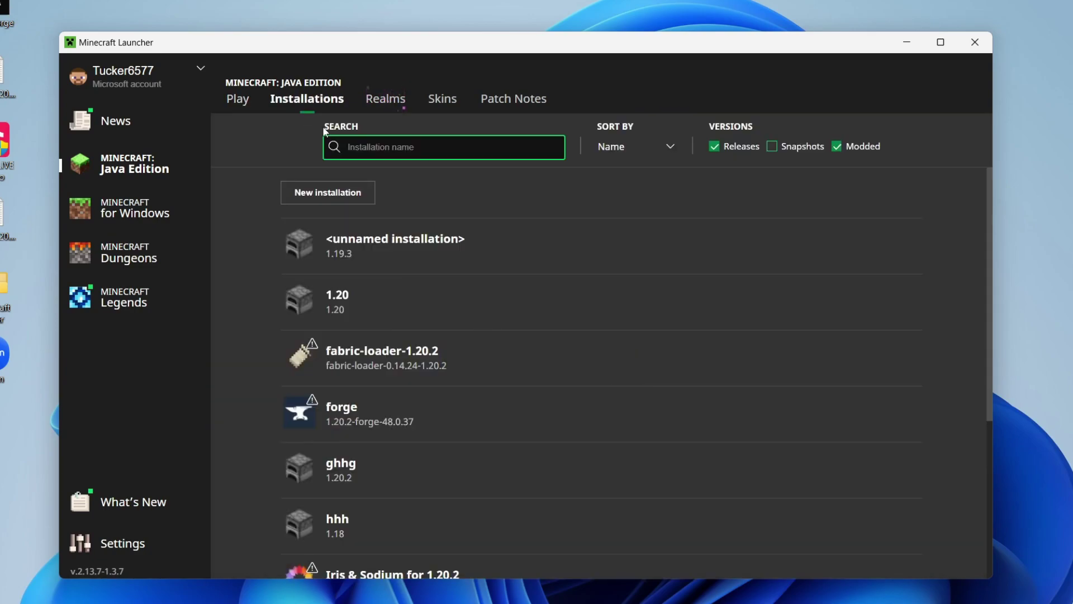
{"action": "scroll", "coordinate": [343, 361], "scroll_direction": "down", "scroll_amount": 1}
{"action": "scroll", "coordinate": [377, 363], "scroll_direction": "down", "scroll_amount": 2}
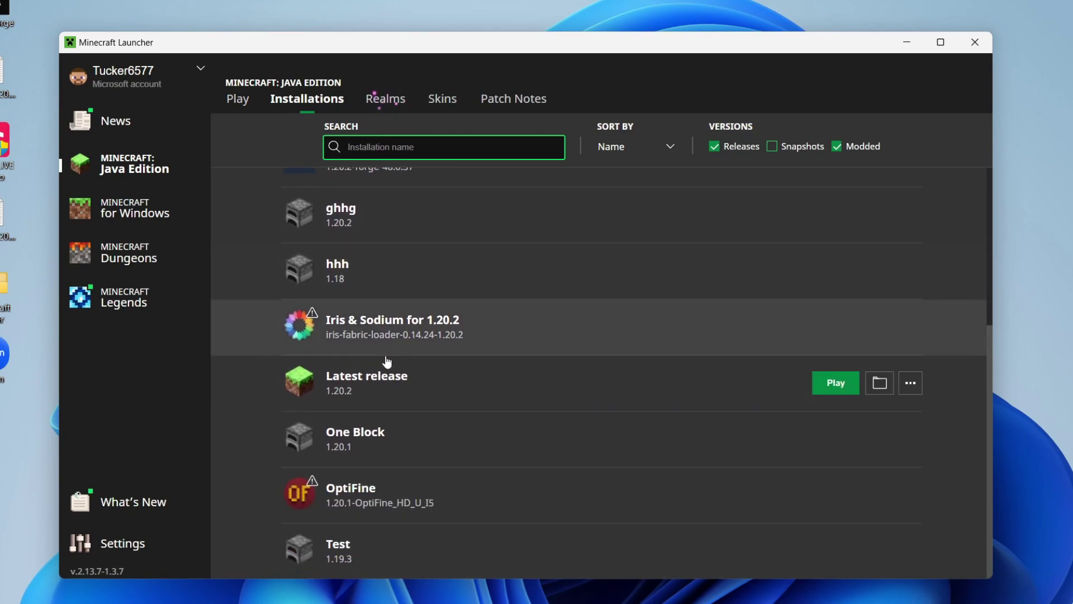
{"action": "scroll", "coordinate": [422, 421], "scroll_direction": "down", "scroll_amount": 1}
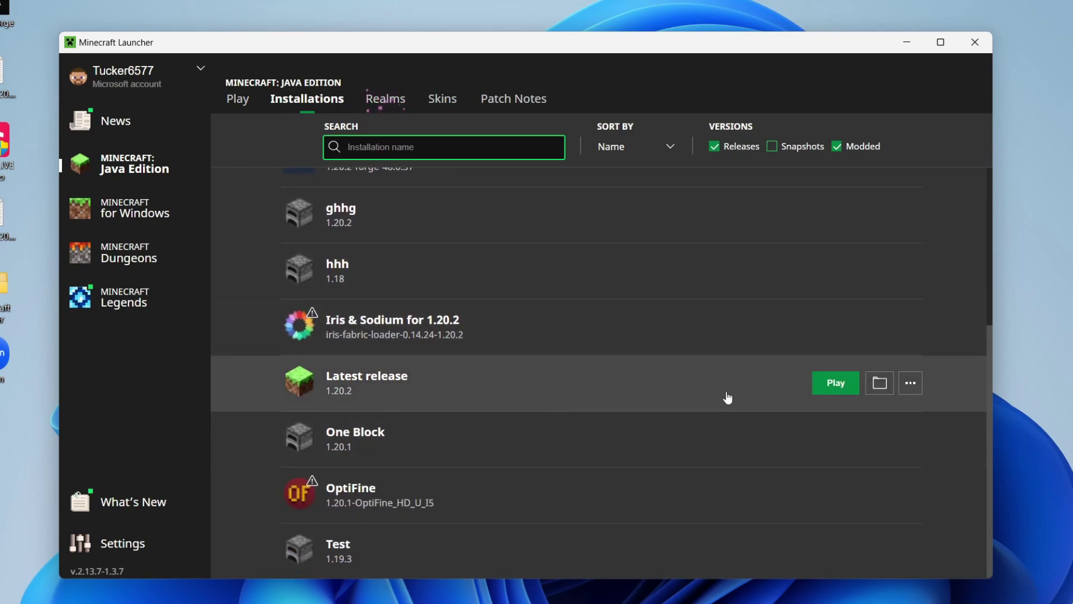
{"action": "left_click", "coordinate": [910, 386]}
Step: Change Latest release's JVM argument from -Xmx2G to -Xmx4G and save the installation
{"action": "left_click", "coordinate": [883, 416]}
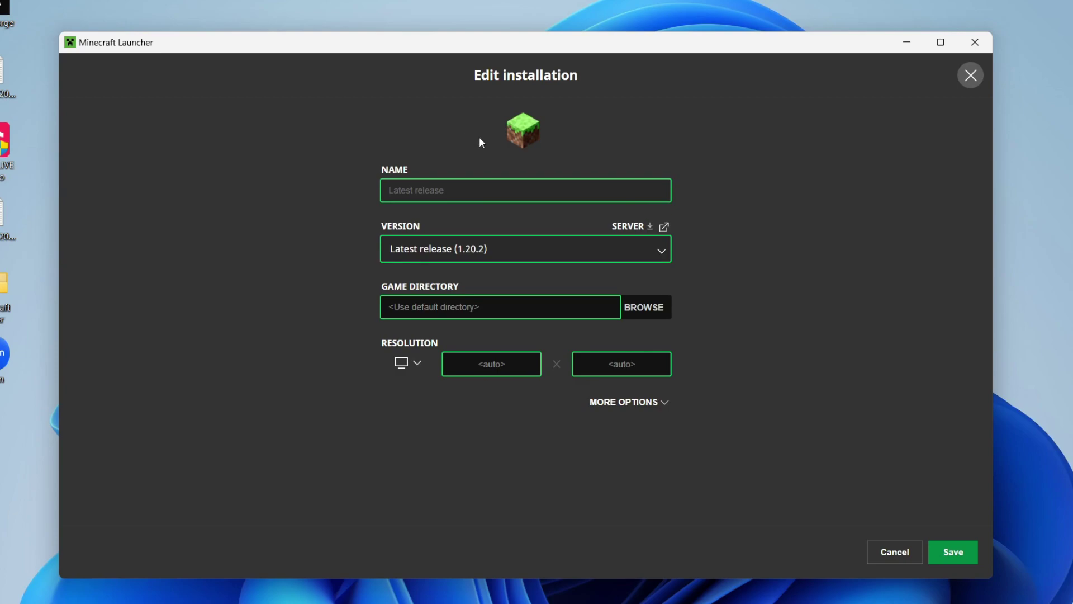
{"action": "left_click", "coordinate": [618, 403]}
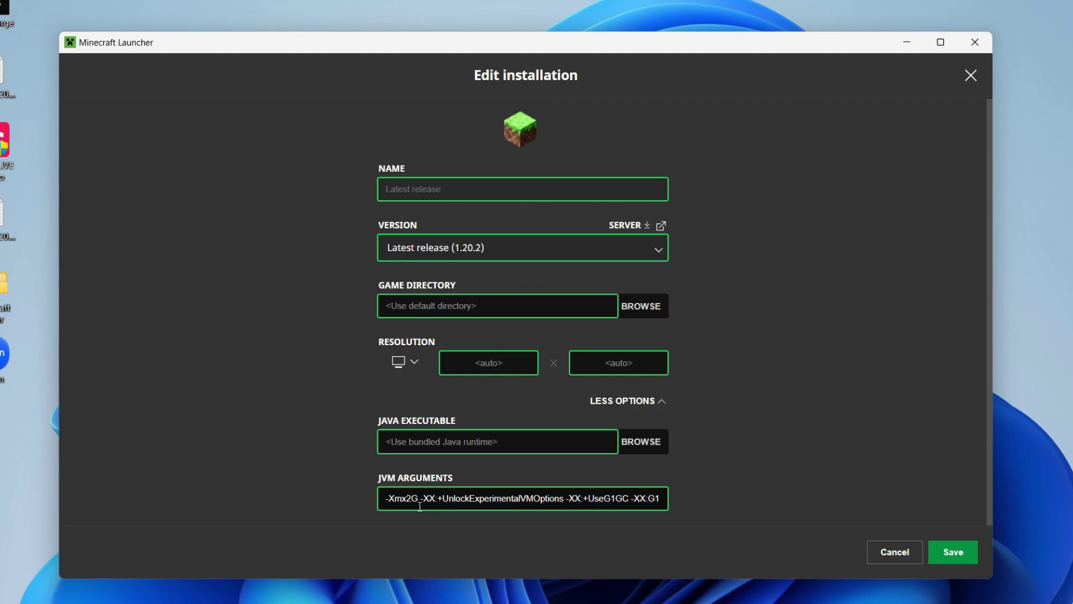
{"action": "left_click", "coordinate": [418, 498]}
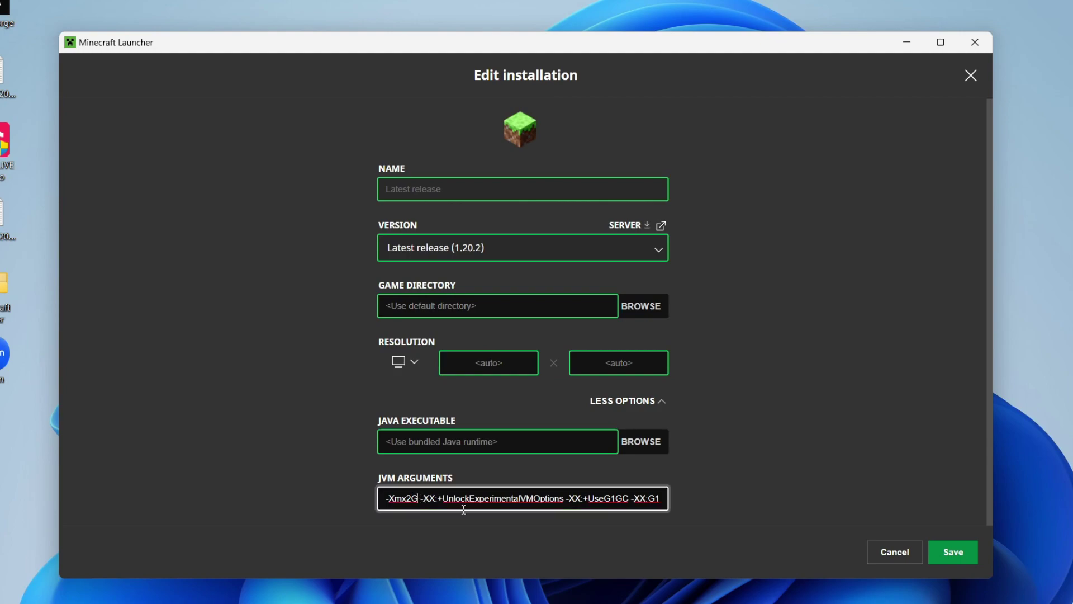
{"action": "left_click", "coordinate": [492, 517]}
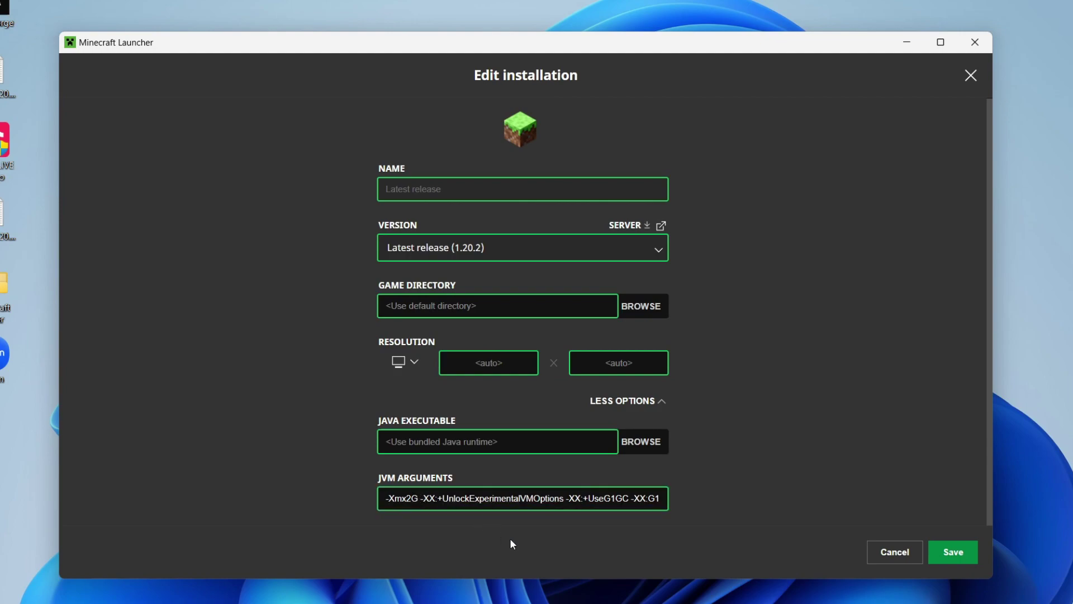
{"action": "left_click", "coordinate": [412, 500]}
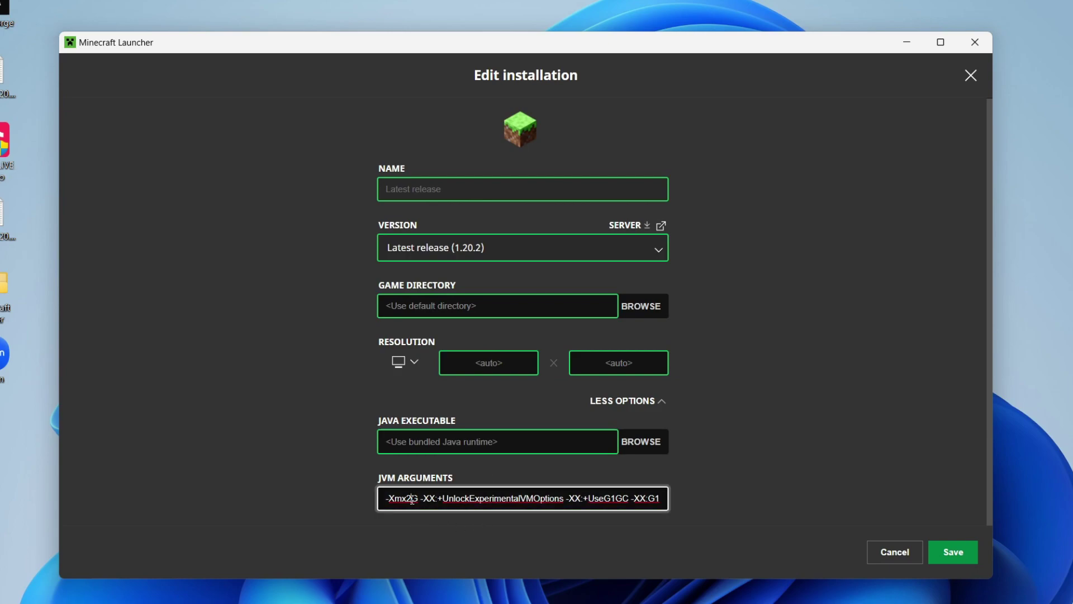
{"action": "key", "text": "BackSpace"}
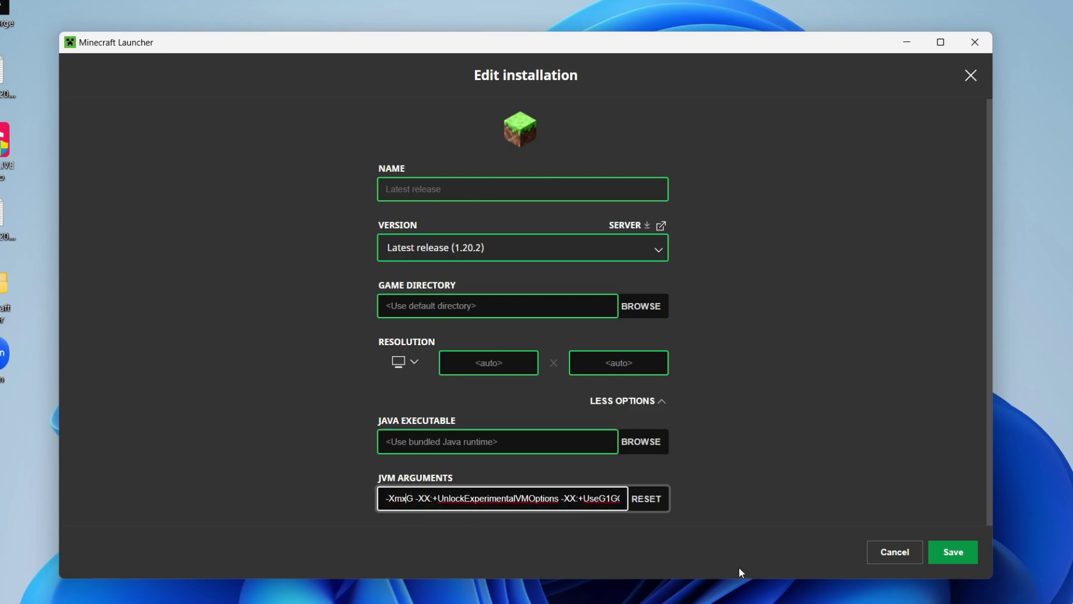
{"action": "type", "text": "4"}
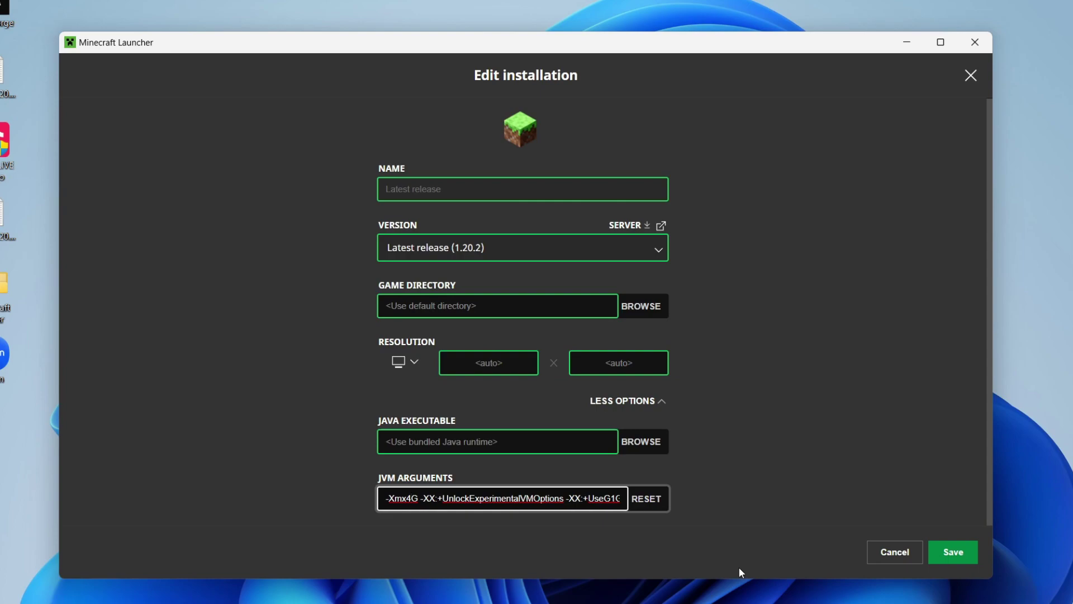
{"action": "left_click", "coordinate": [947, 545]}
{"action": "mouse_move", "coordinate": [587, 270]}
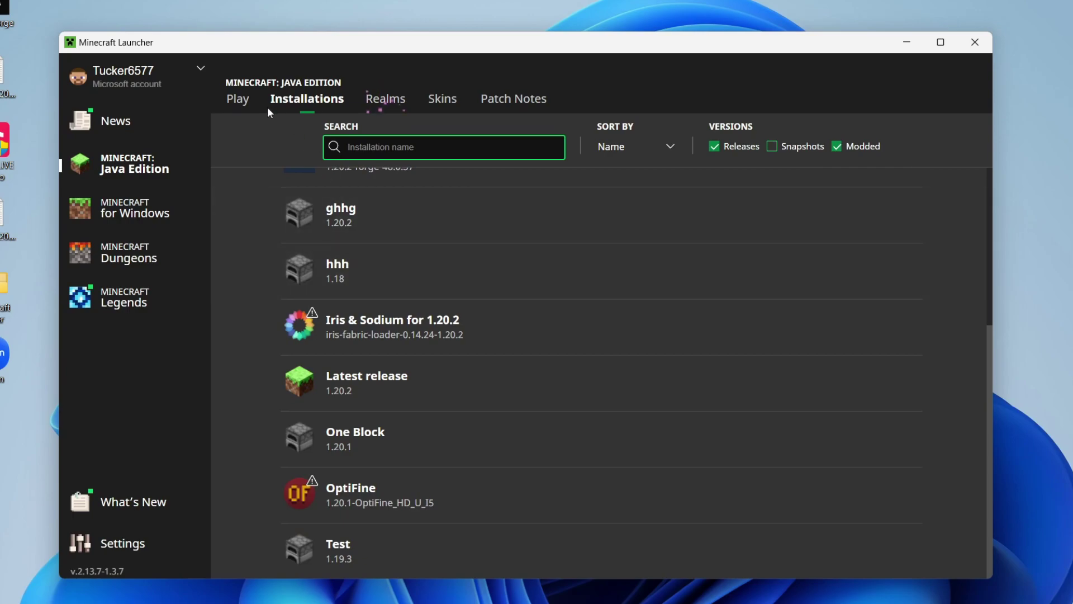
Step: Launch the game from the Play screen with Latest release selected in the version dropdown
{"action": "left_click", "coordinate": [242, 101]}
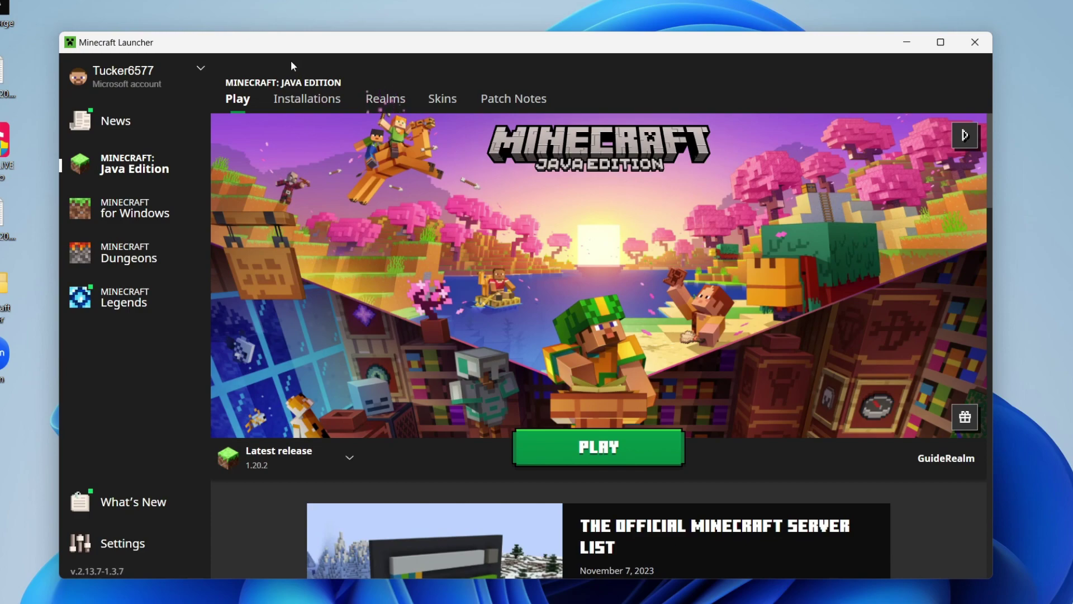
{"action": "left_click", "coordinate": [302, 451]}
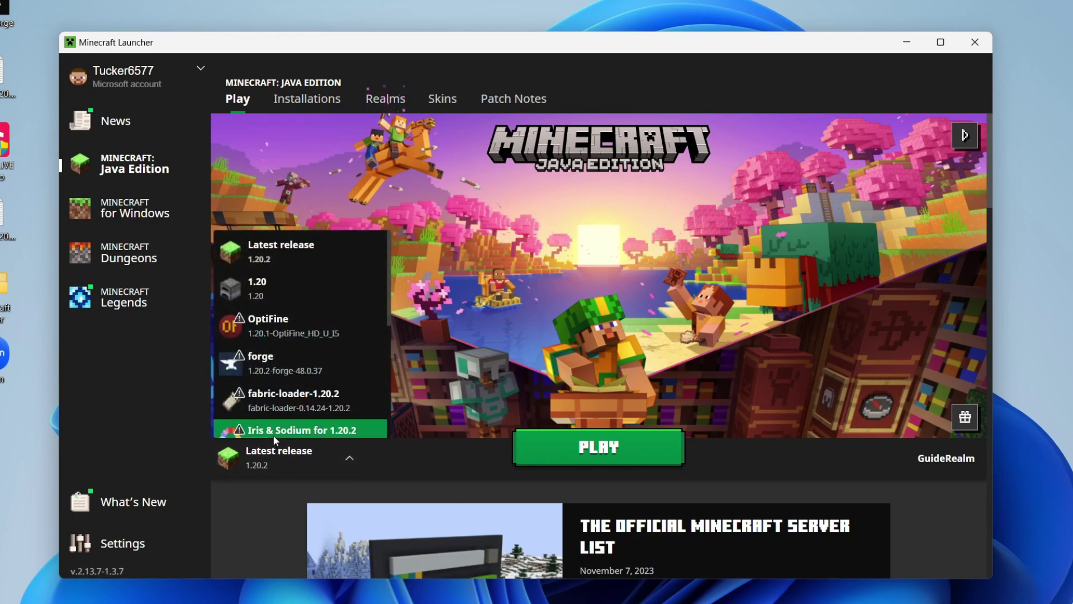
{"action": "left_click", "coordinate": [278, 266]}
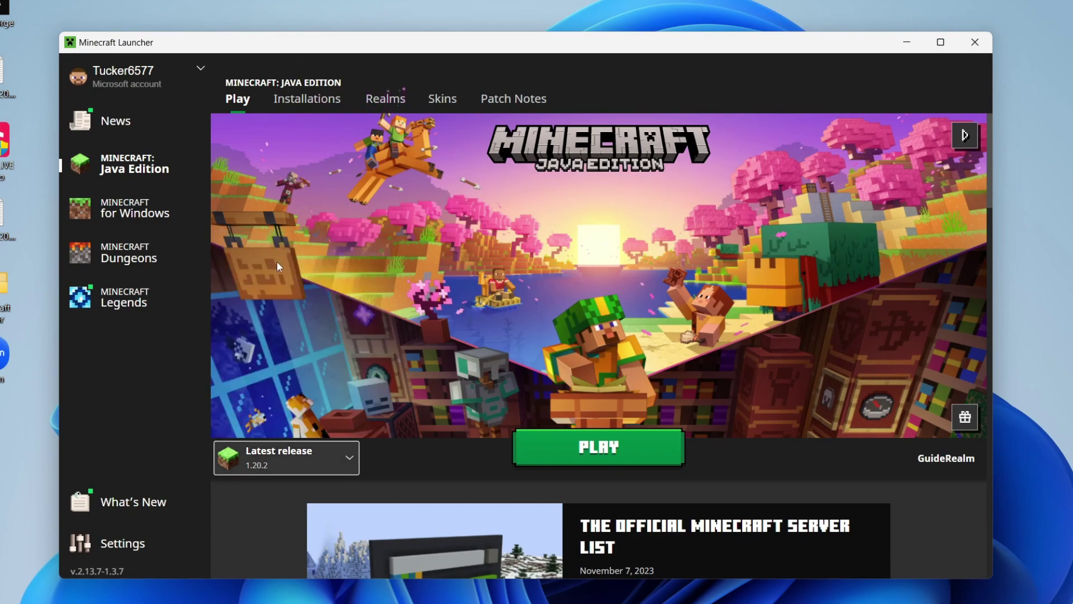
{"action": "left_click", "coordinate": [615, 447]}
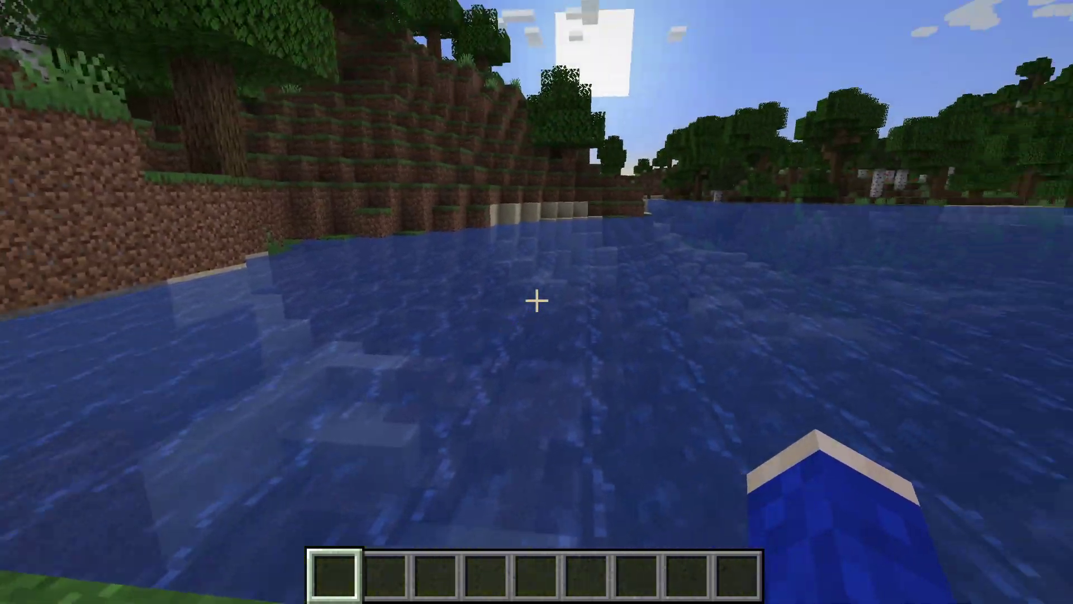
Step: Bring up the F3 debug overlay to confirm the 4096 MB memory ceiling
{"action": "key", "text": "F3"}
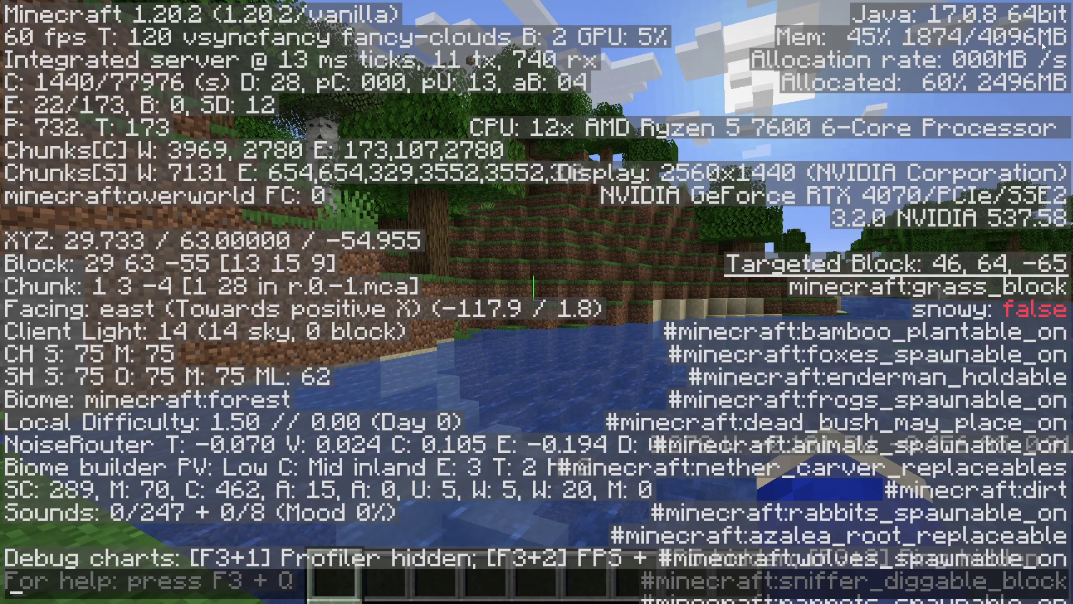
{"action": "key", "text": "F3+e"}
{"action": "key", "text": "Escape"}
{"action": "key", "text": "Escape"}
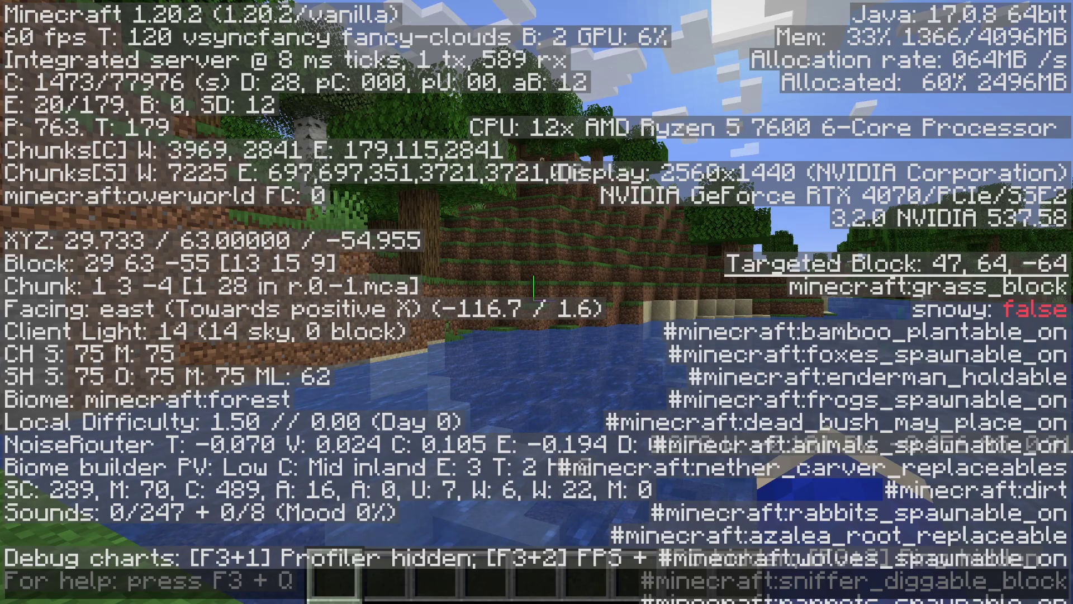
{"action": "key", "text": "F3"}
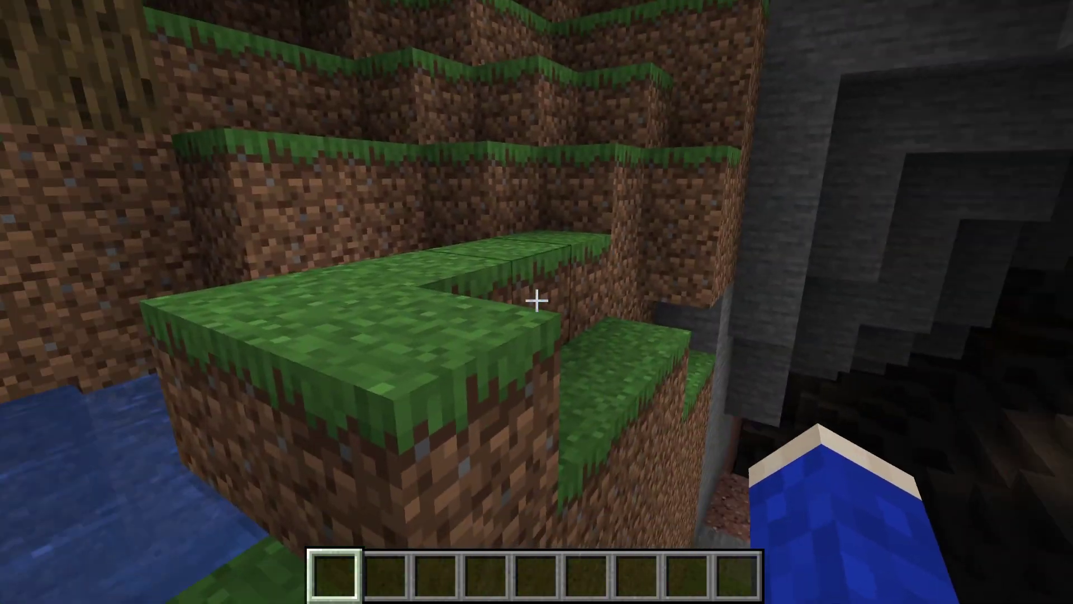
{"action": "key", "text": "w"}
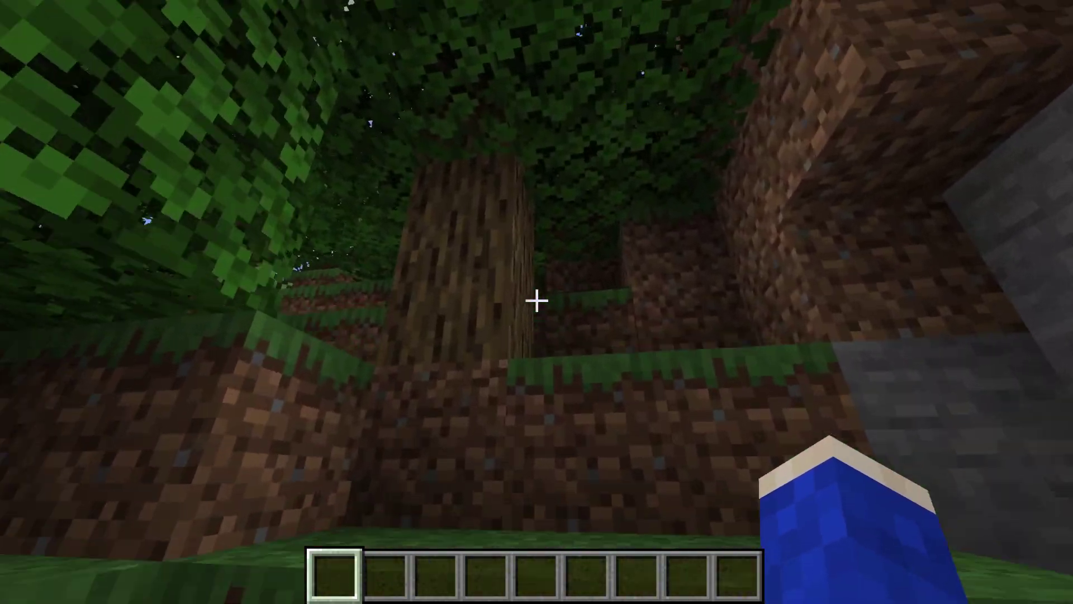
{"action": "key", "text": "w"}
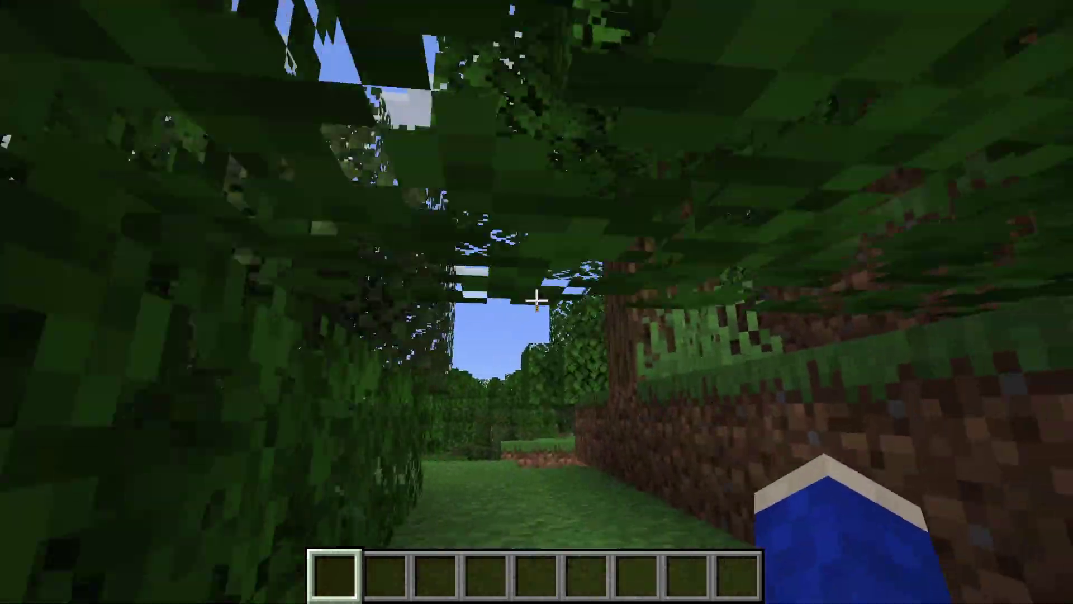
{"action": "key", "text": "w"}
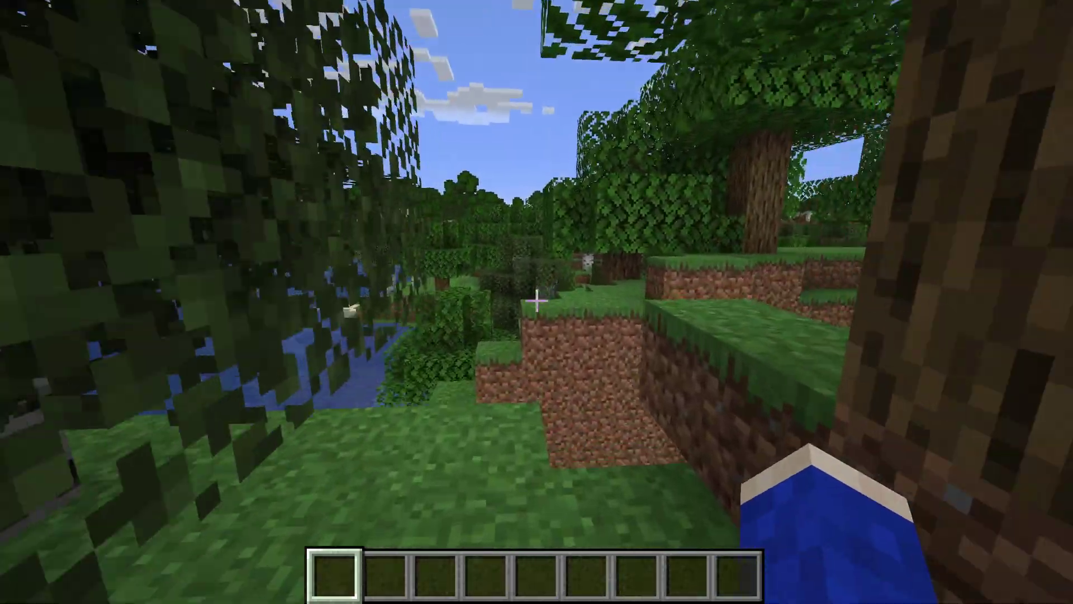
{"action": "key", "text": "w"}
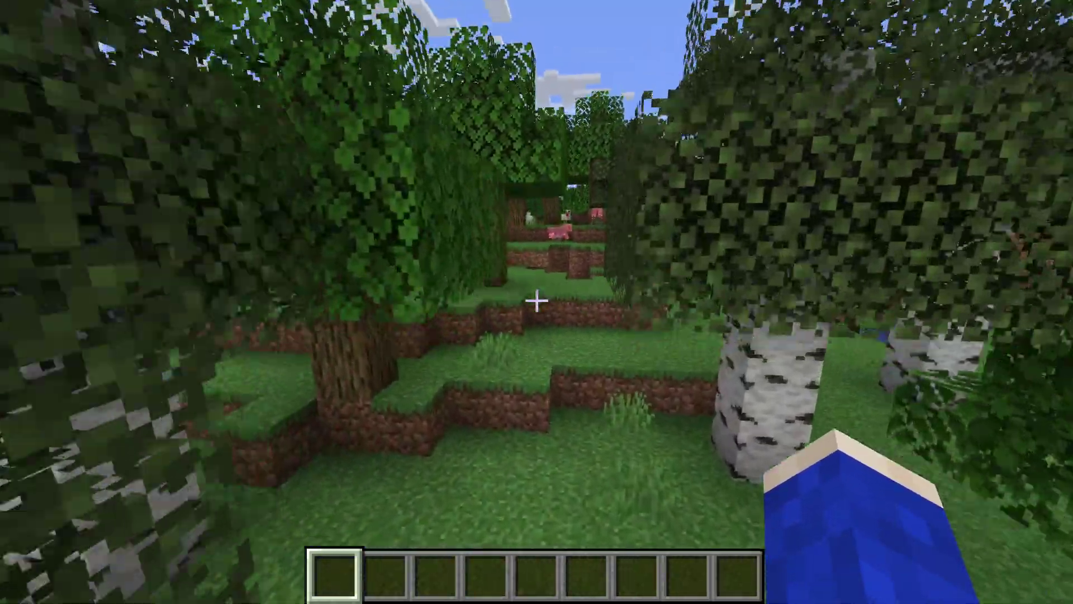
{"action": "key", "text": "w"}
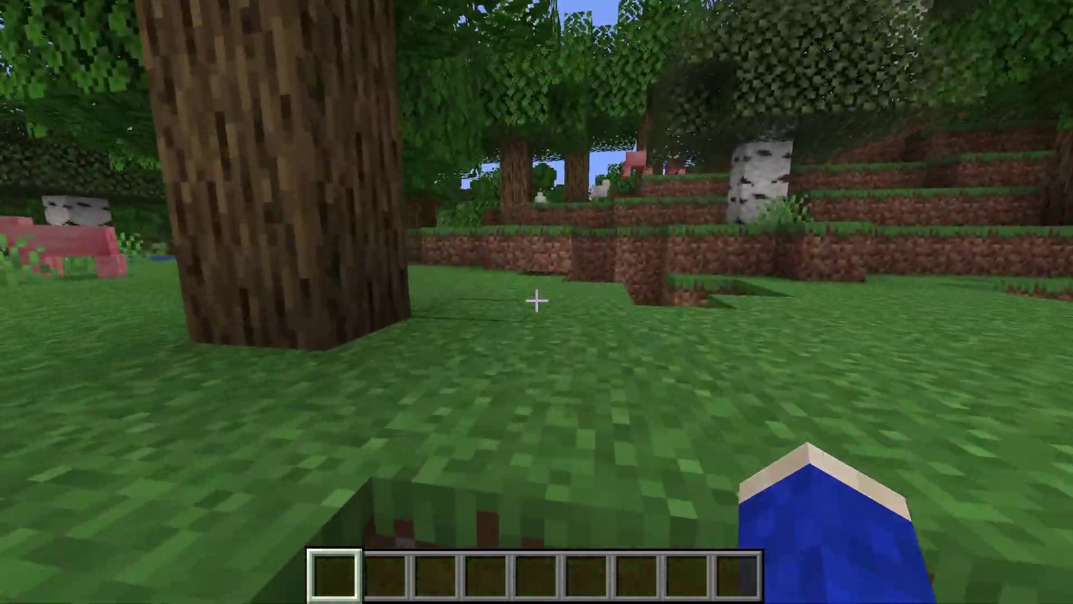
{"action": "key", "text": "w"}
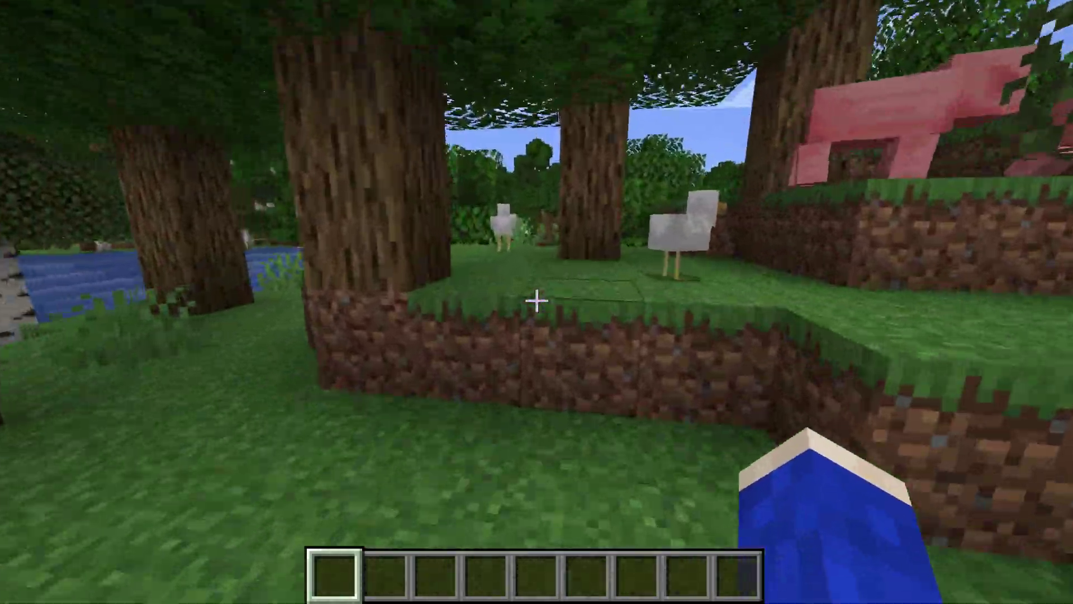
{"action": "key", "text": "w"}
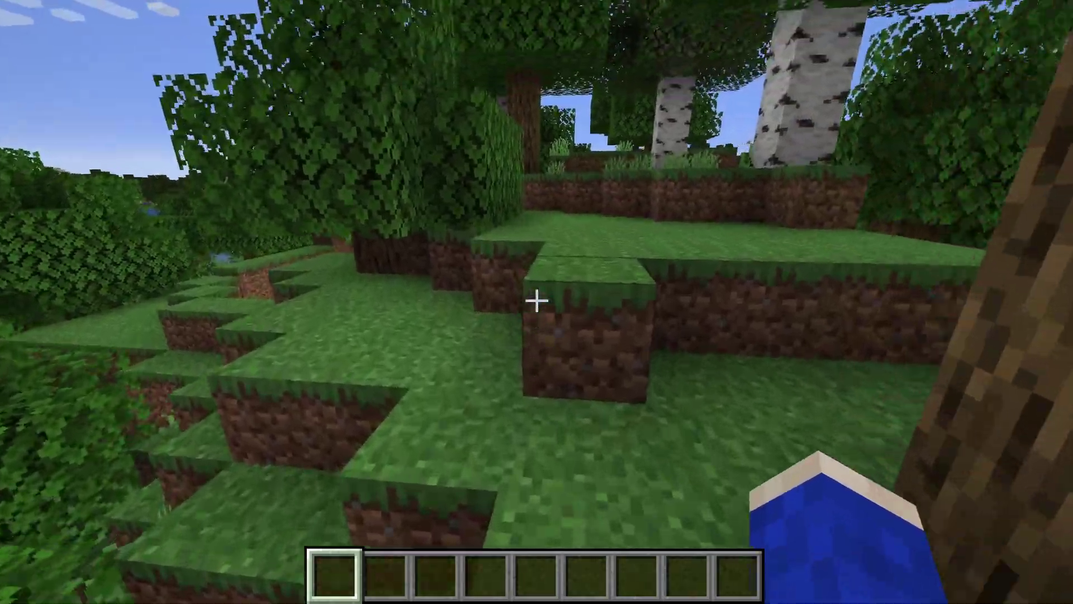
{"action": "key", "text": "w"}
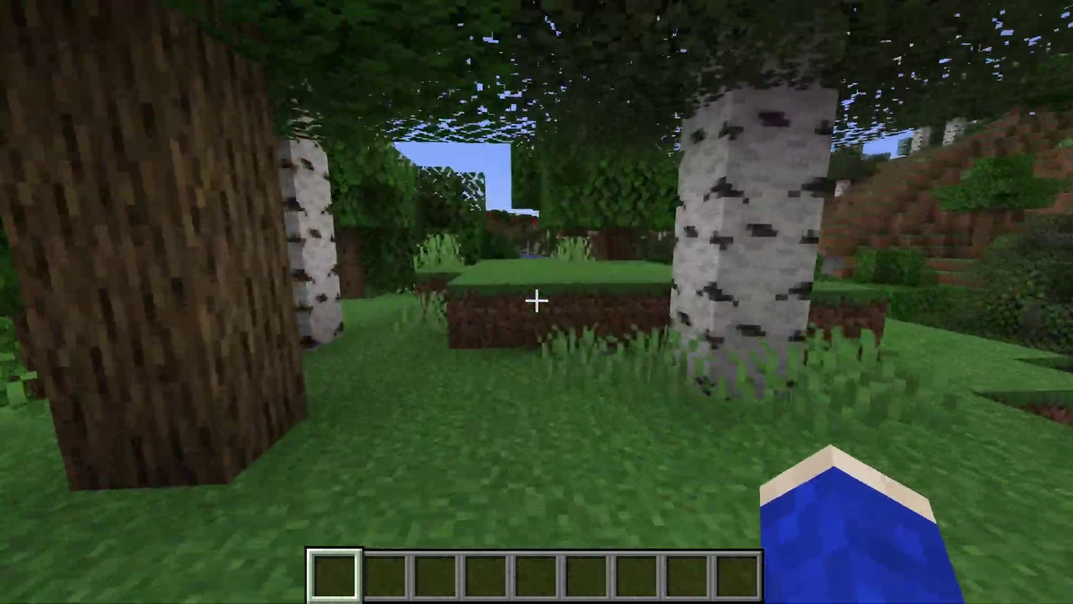
{"action": "key", "text": "w"}
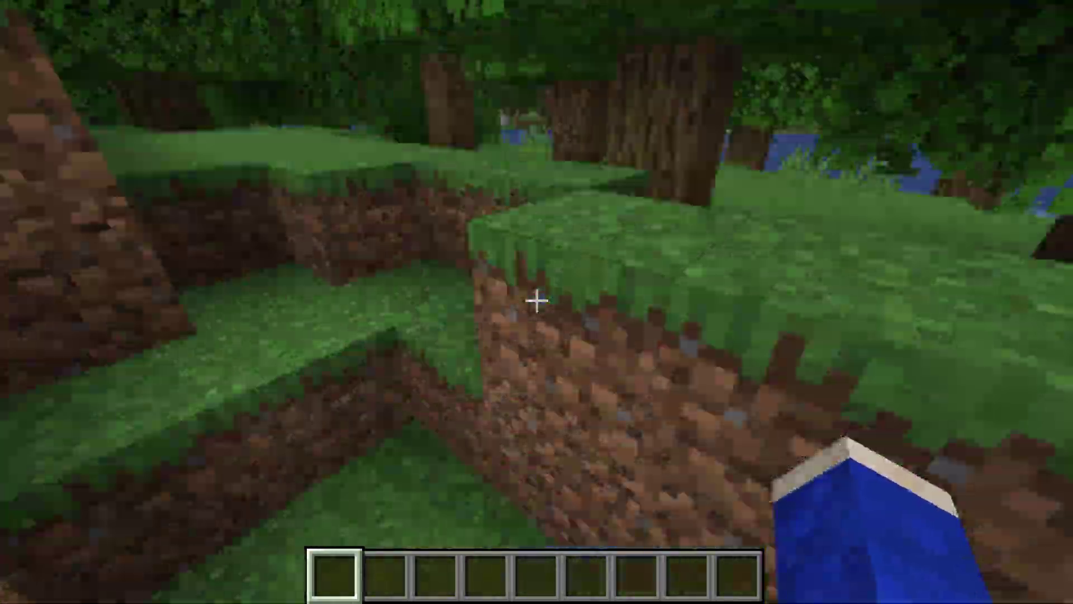
{"action": "key", "text": "w"}
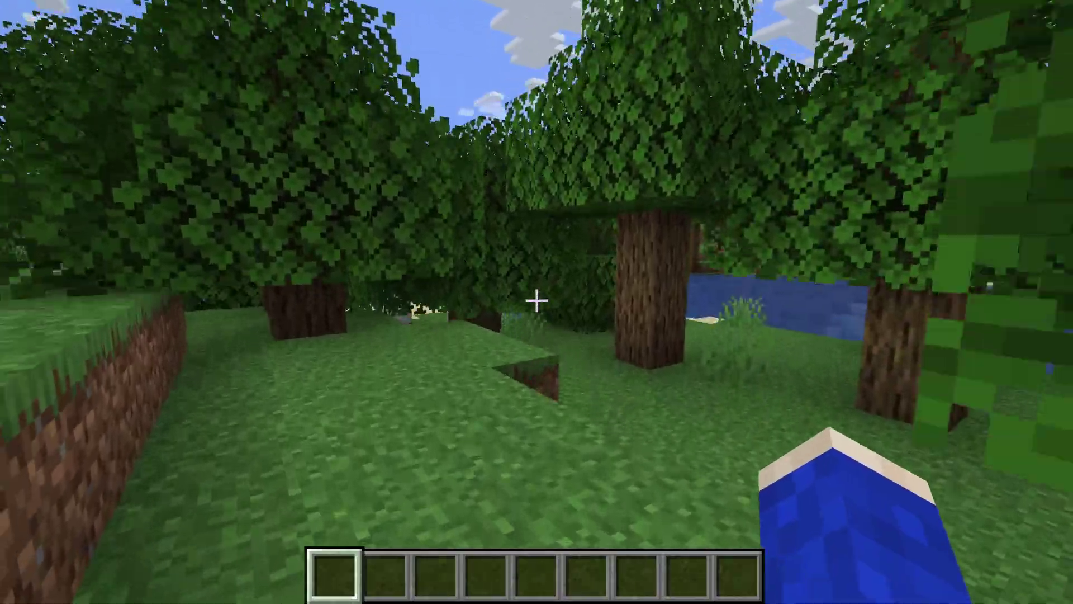
{"action": "key", "text": "w"}
{"action": "key", "text": "F5"}
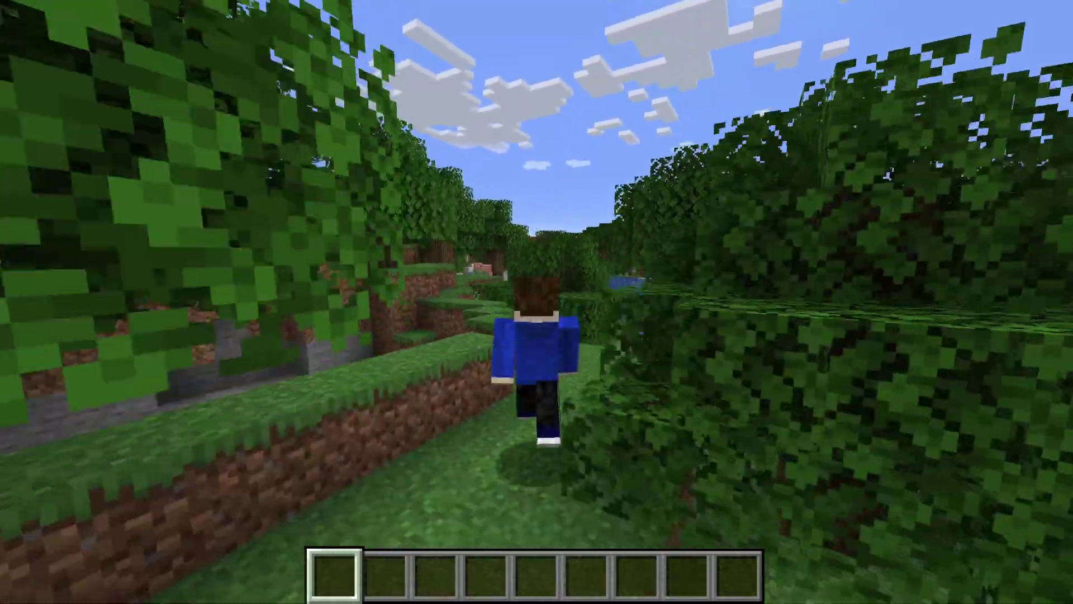
{"action": "key", "text": "F5"}
{"action": "key", "text": "F5"}
{"action": "key", "text": "F5"}
{"action": "key", "text": "F5"}
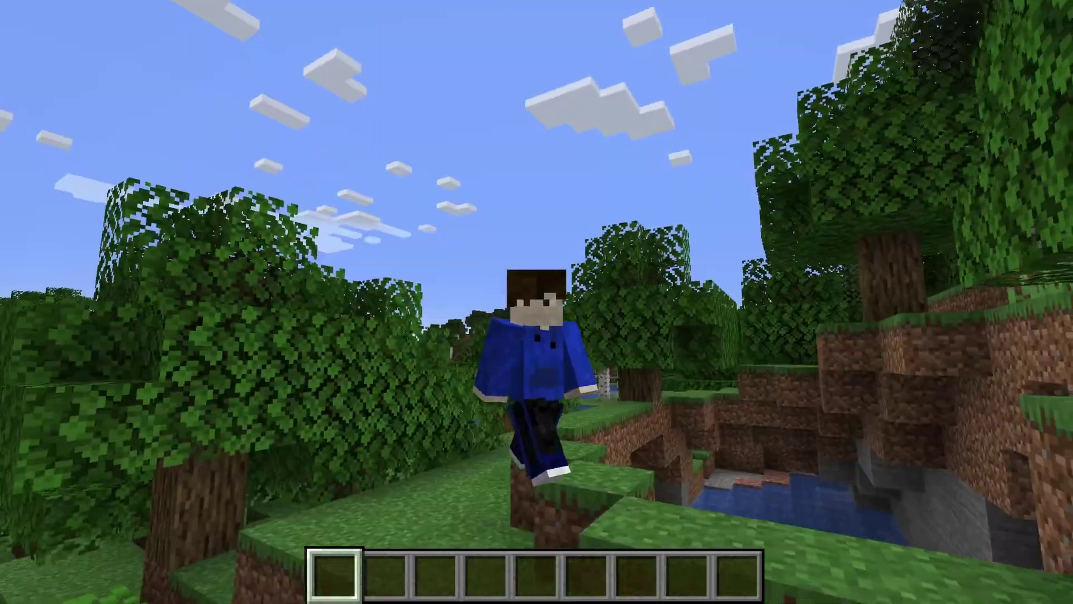
{"action": "key", "text": "w"}
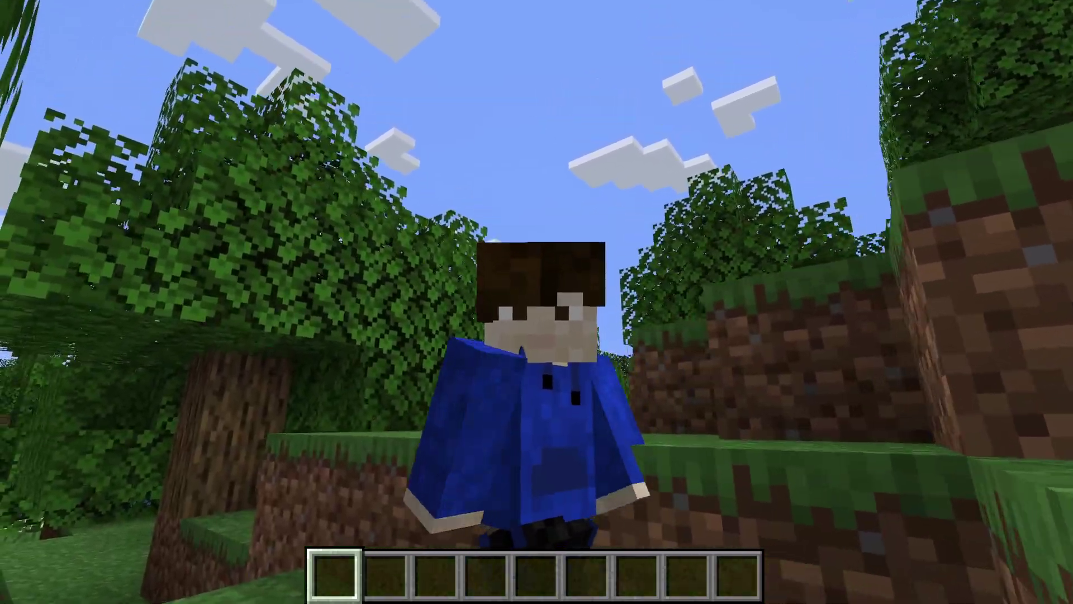
{"action": "key", "text": "s"}
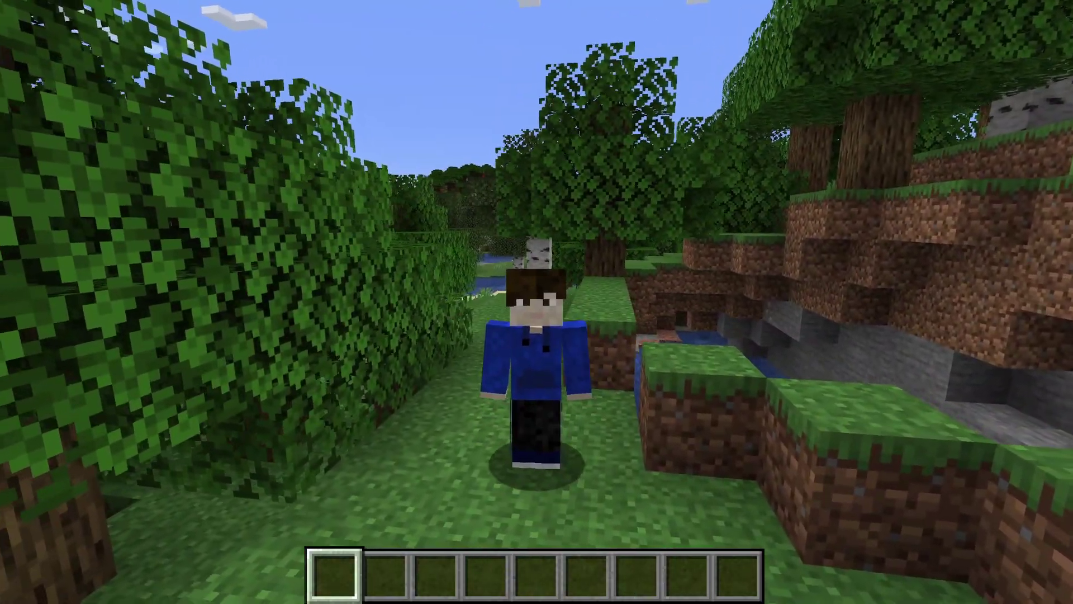
{"action": "key", "text": "F1"}
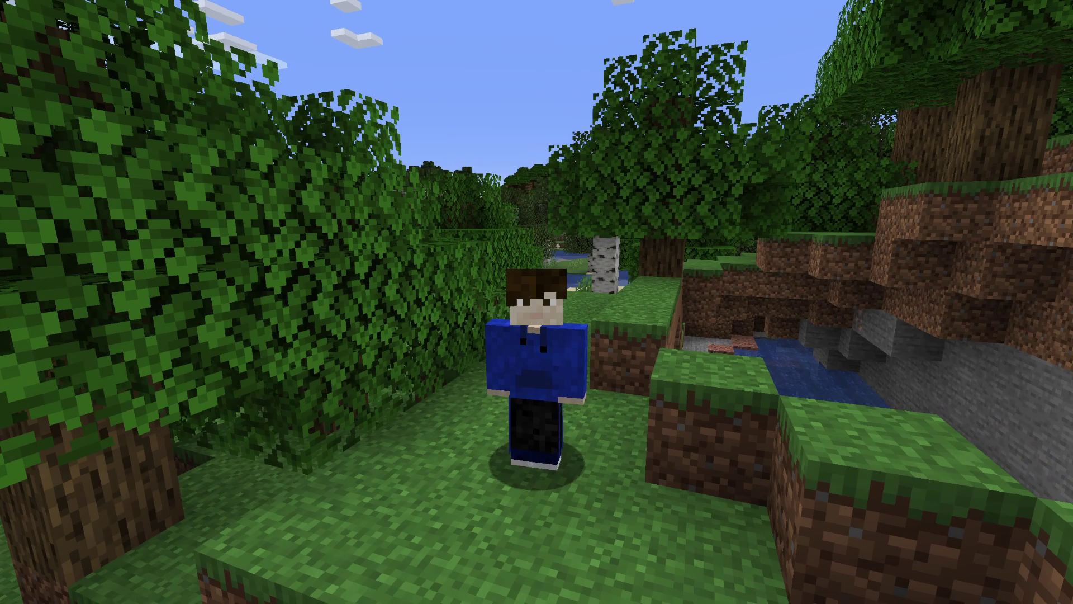
{"action": "key", "text": "F5"}
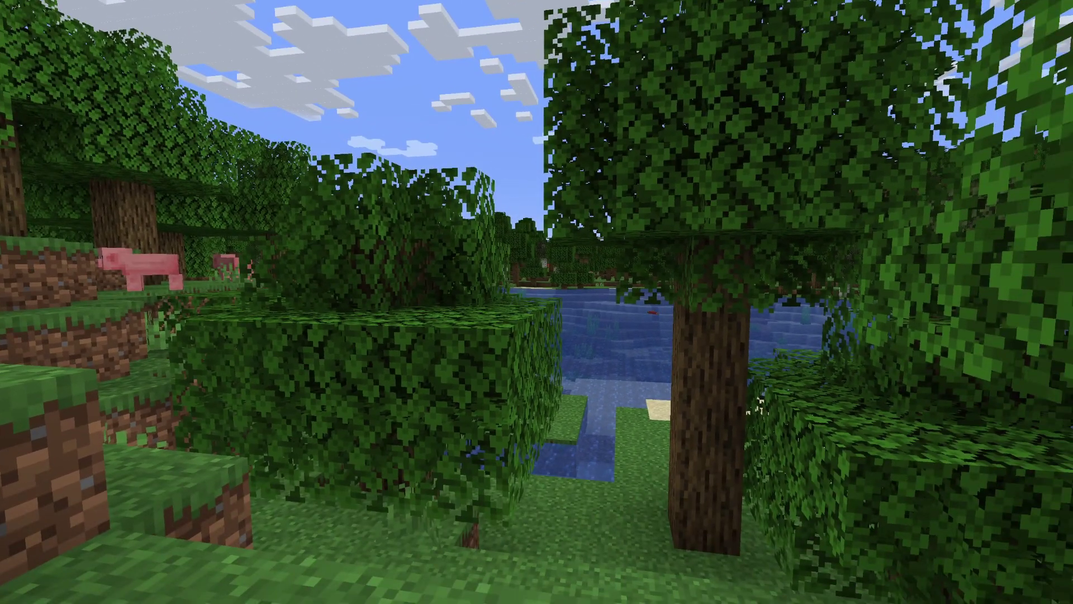